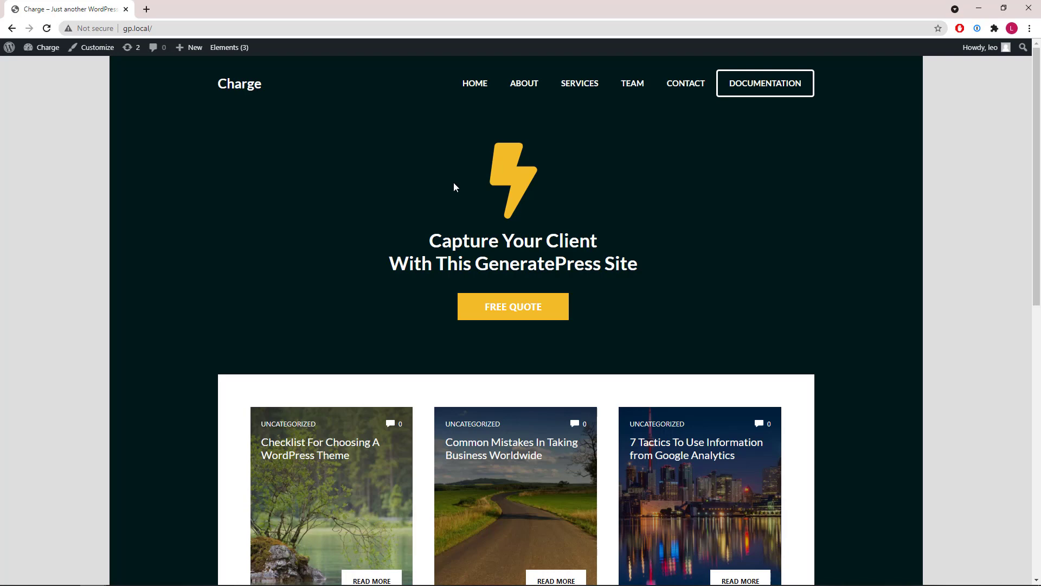
- Look through the site's home page, including the sticky navigation, page hero and post grid
scroll(454, 187, "down", 8)
scroll(454, 187, "up", 5)
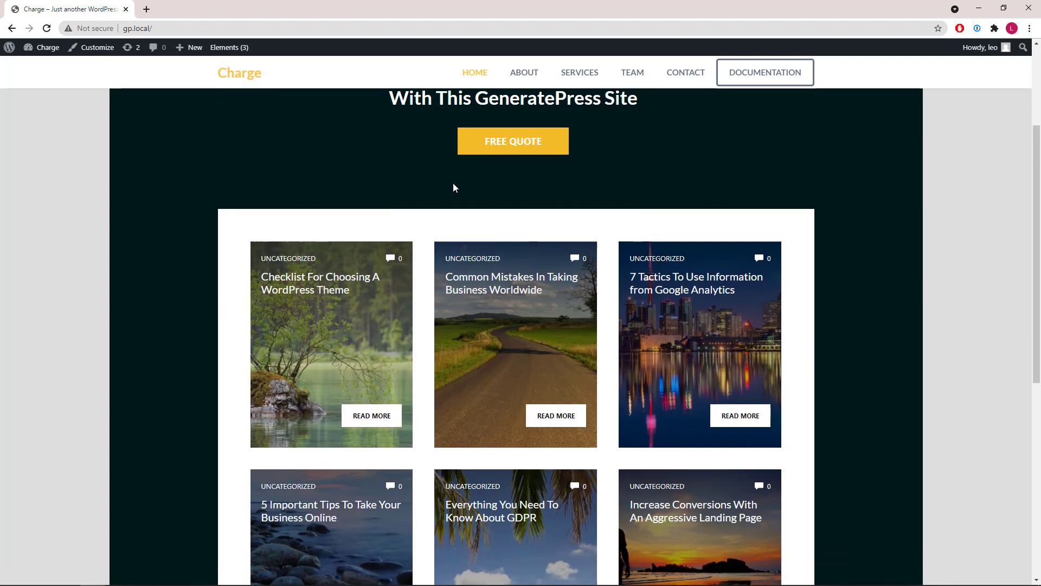
scroll(453, 188, "up", 3)
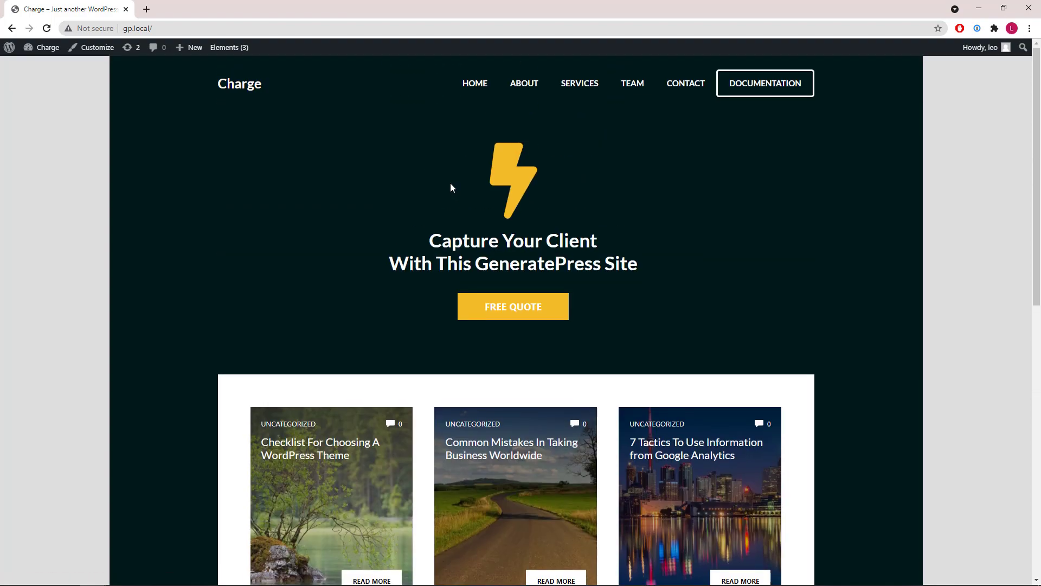
- Open the Merge header element in a new browser tab and examine its site header and navigation color settings
mouse_move(216, 51)
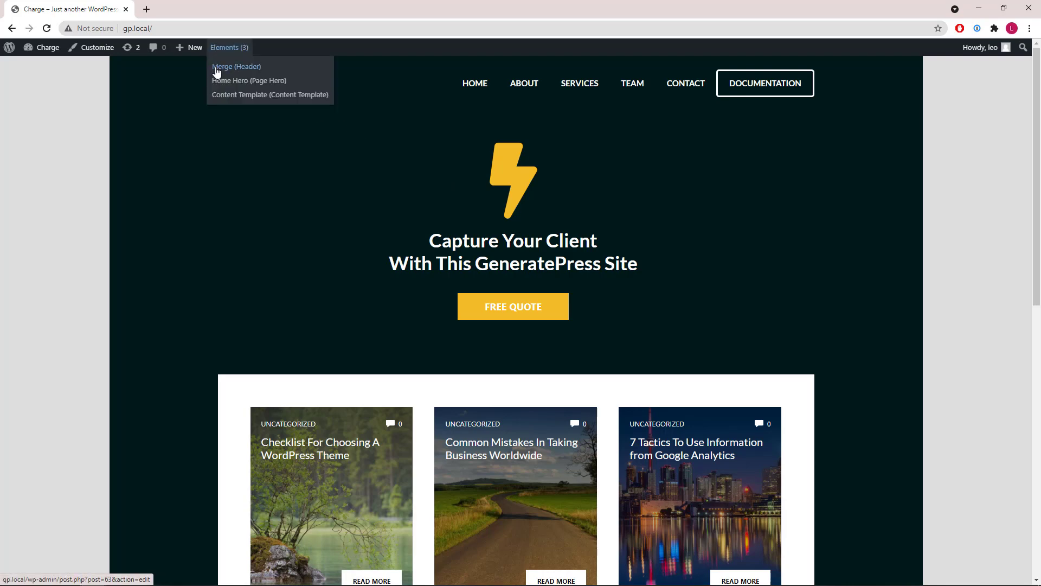
middle_click(217, 70)
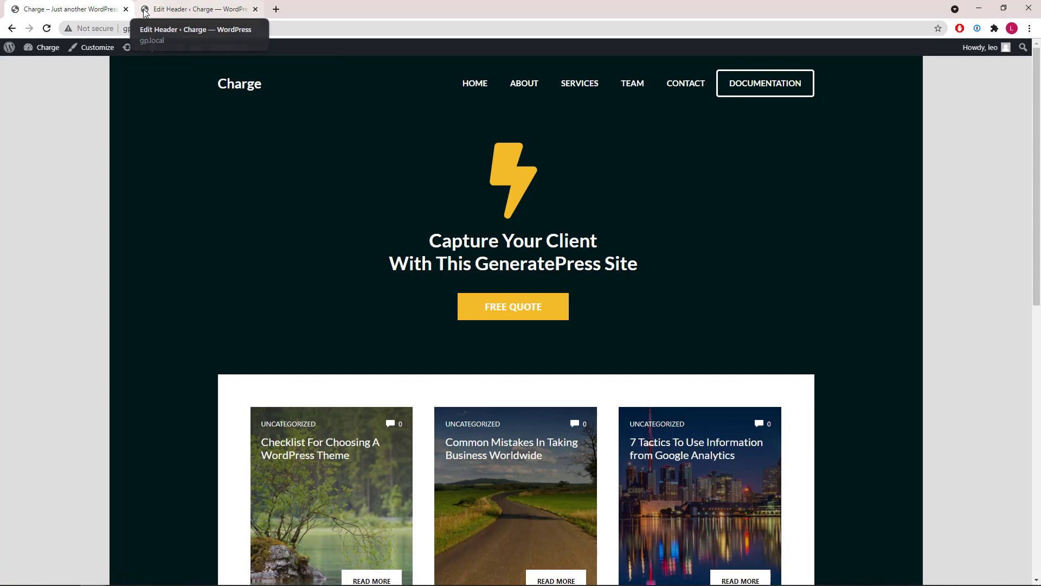
left_click(146, 11)
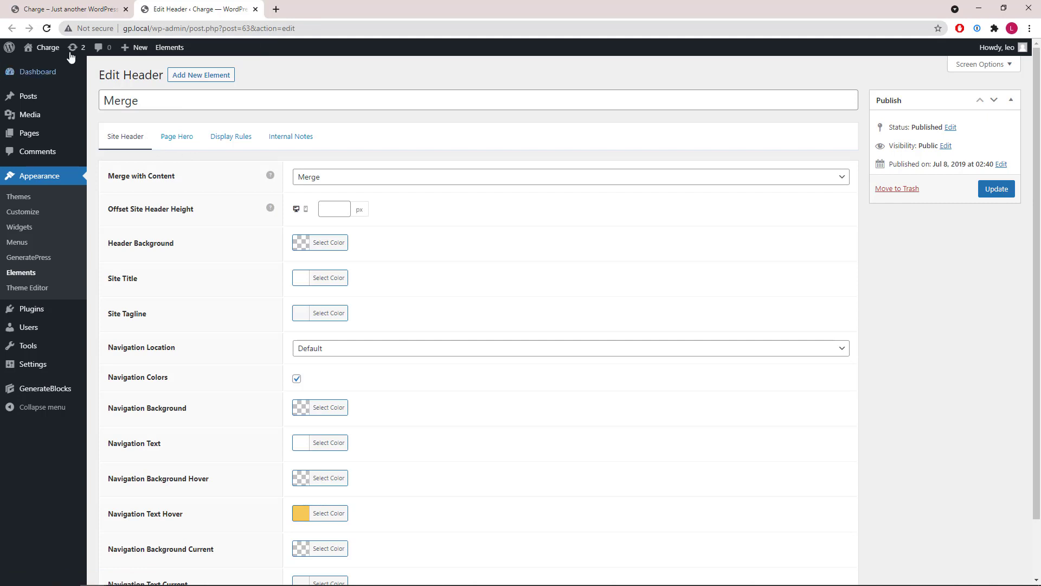
left_click(16, 11)
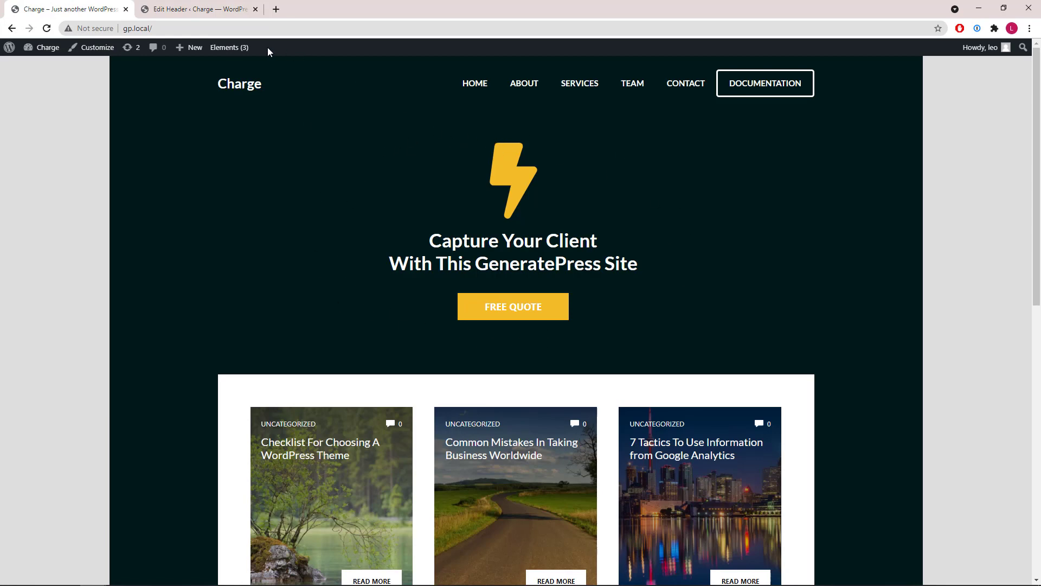
left_click(147, 9)
scroll(287, 201, "down", 2)
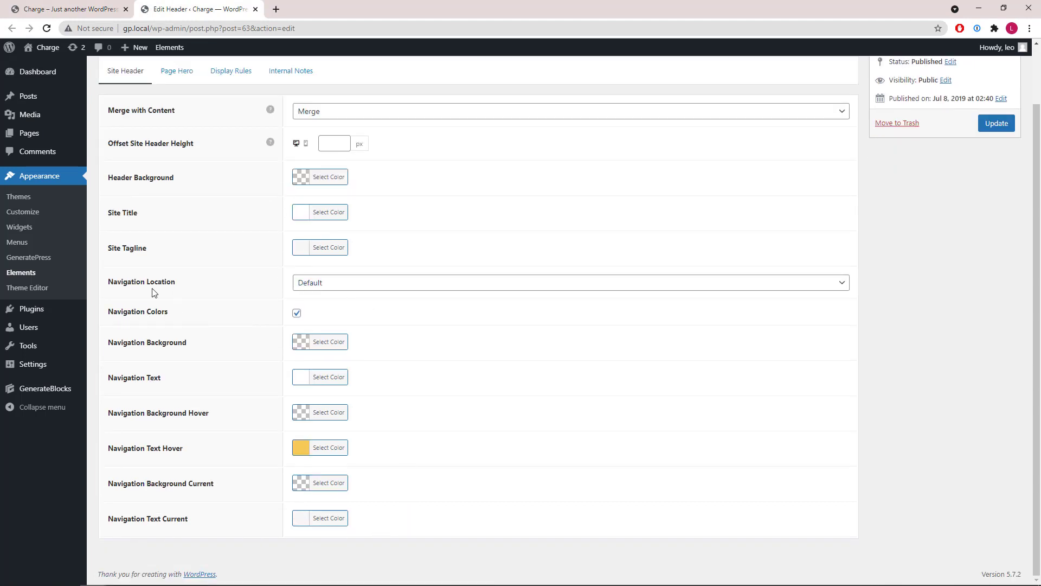
- Check the merged header and sticky navigation on the home page and close the Merge header editor
left_click(24, 11)
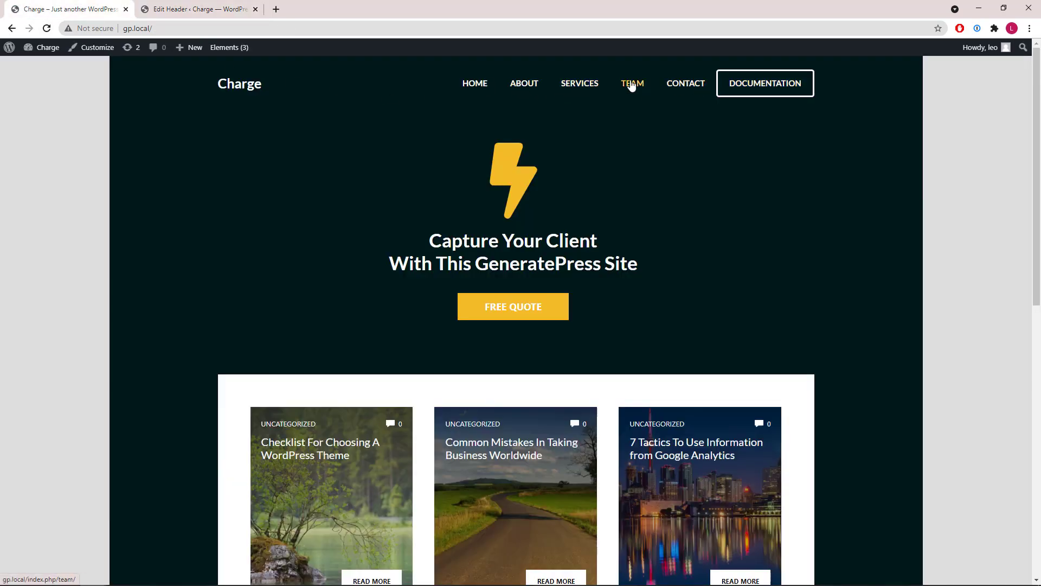
scroll(307, 109, "down", 3)
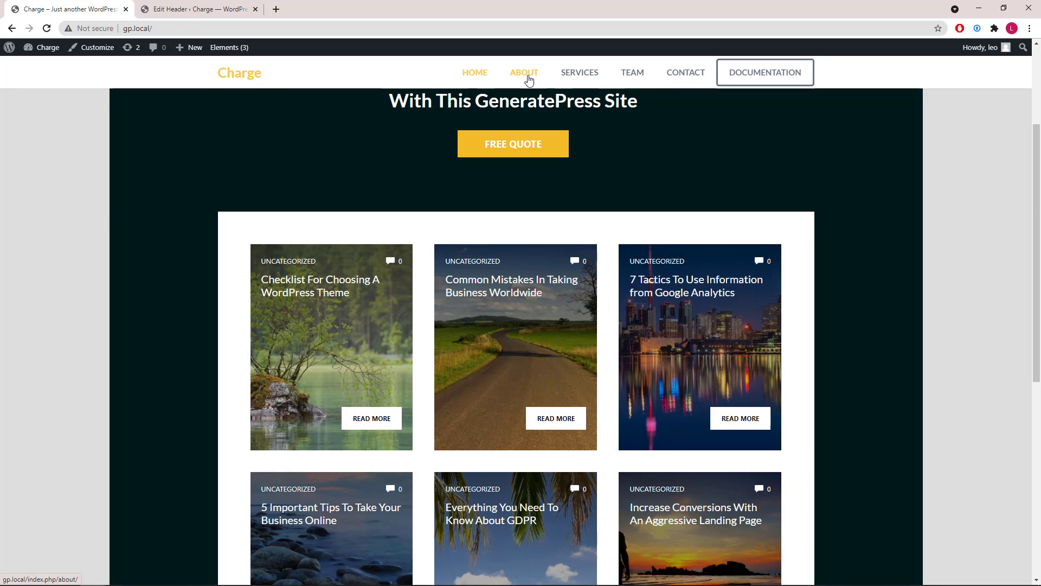
scroll(529, 79, "up", 3)
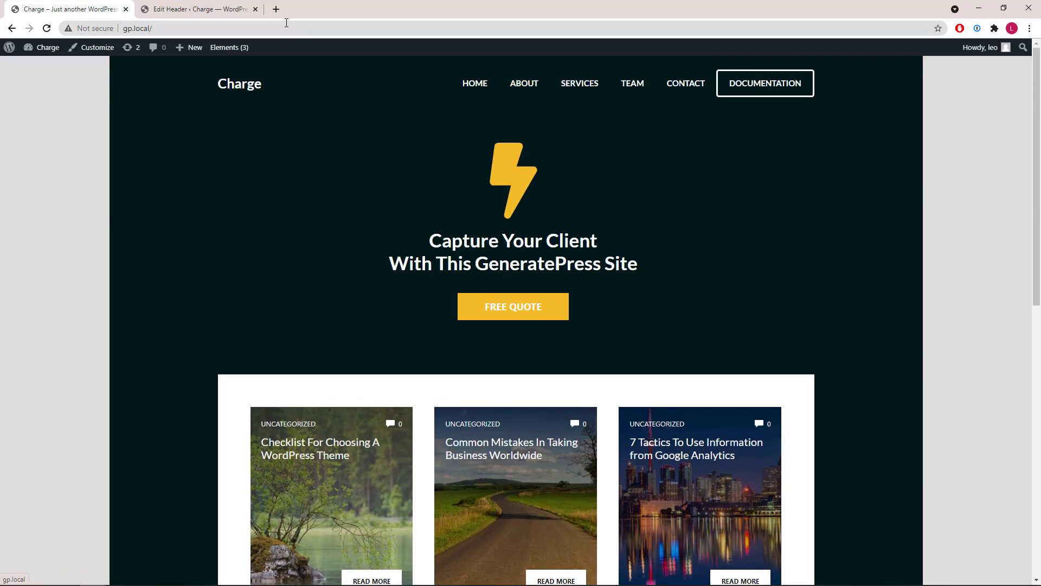
left_click(255, 9)
- Open the Home Hero page hero element in a new browser tab and show its block structure
mouse_move(228, 47)
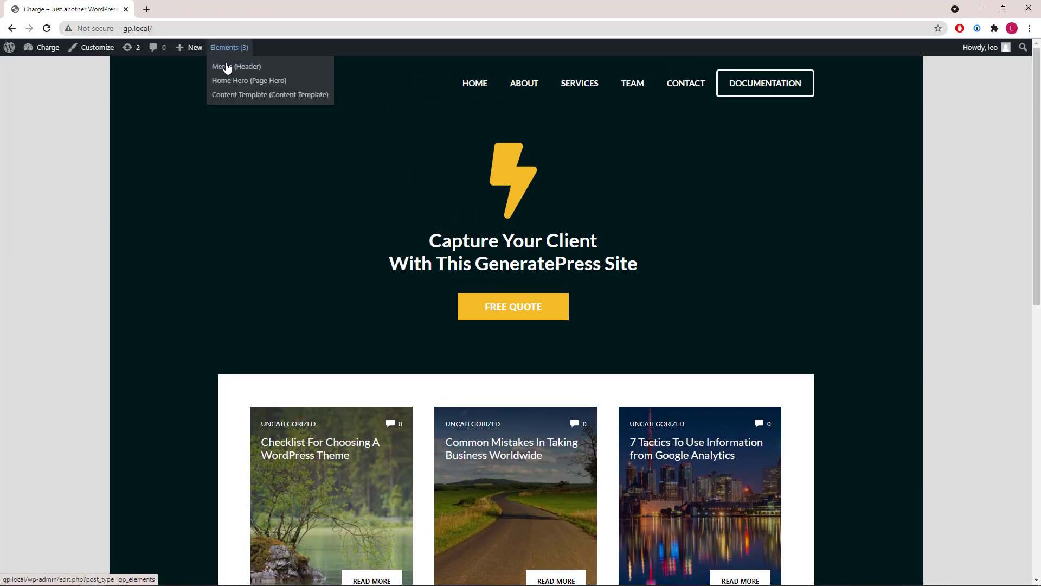
middle_click(225, 80)
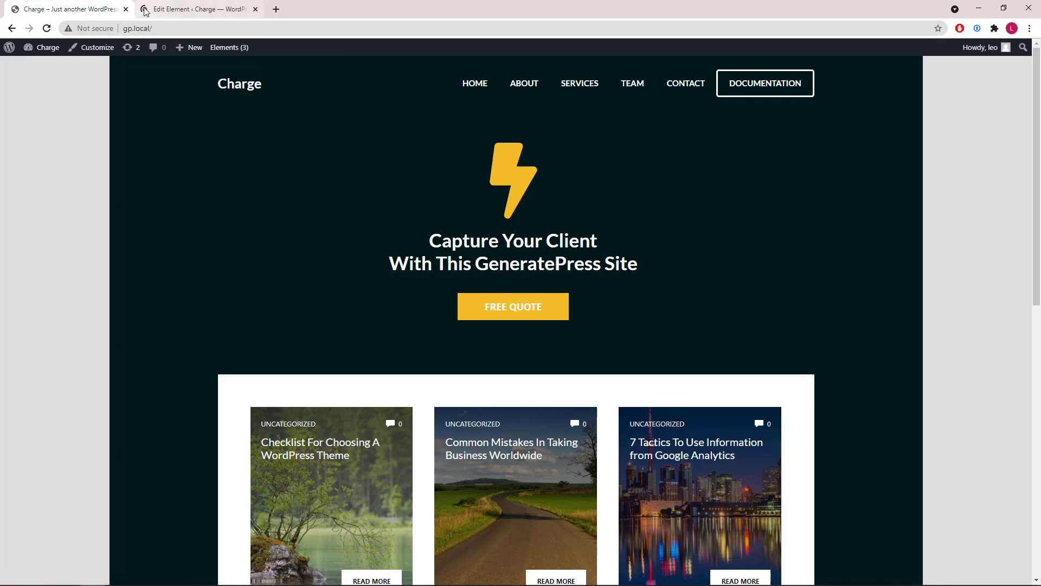
left_click(145, 12)
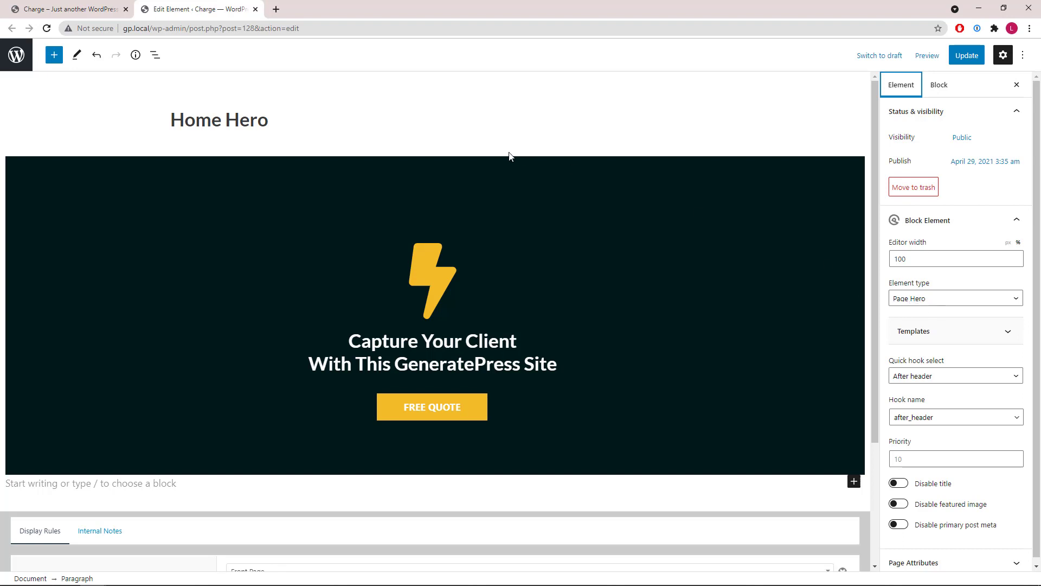
left_click(24, 171)
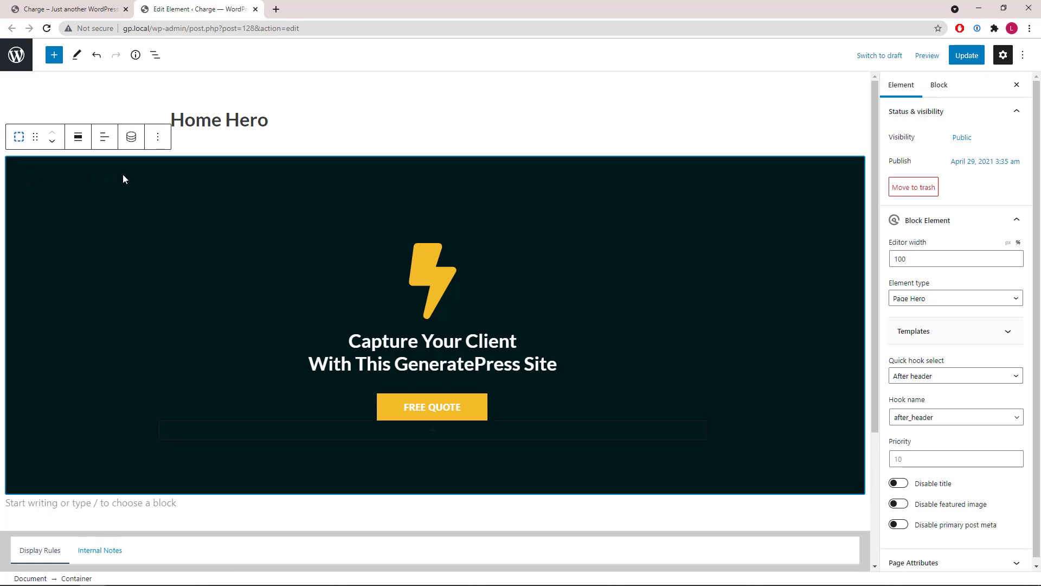
left_click(155, 55)
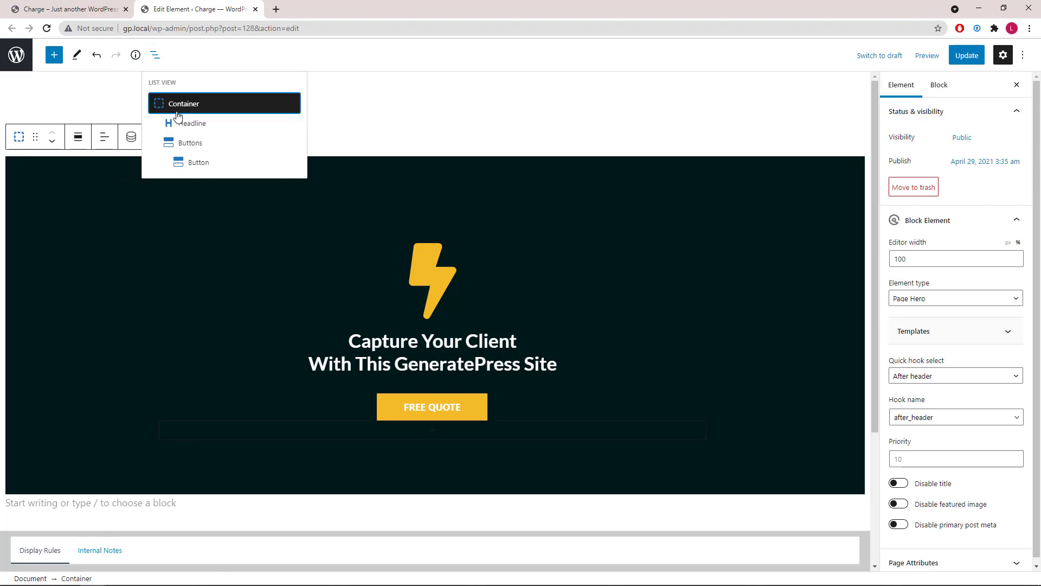
- Review the hero container block's spacing and background color settings
left_click(950, 90)
left_click(1006, 187)
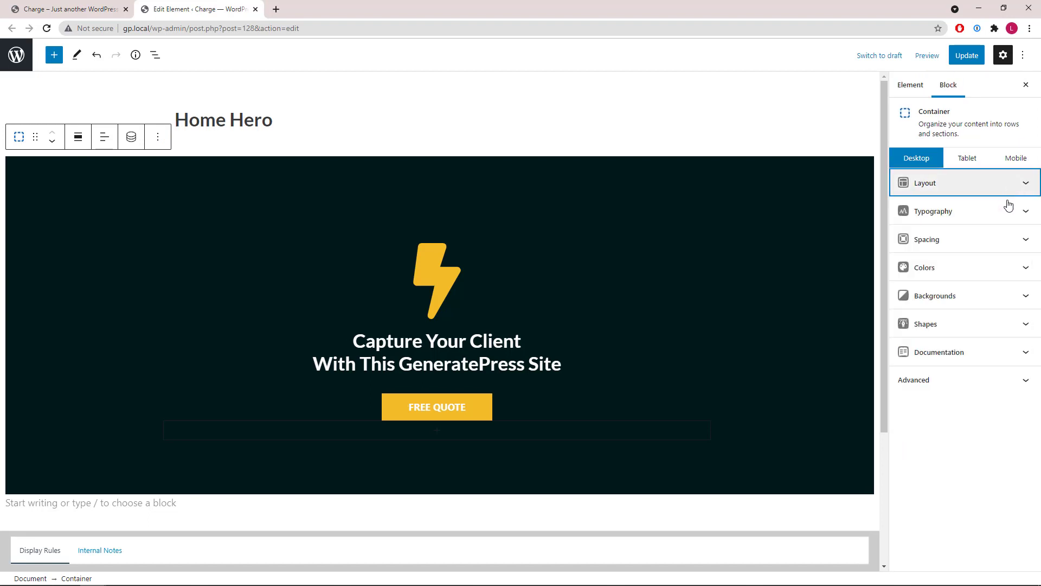
left_click(1015, 241)
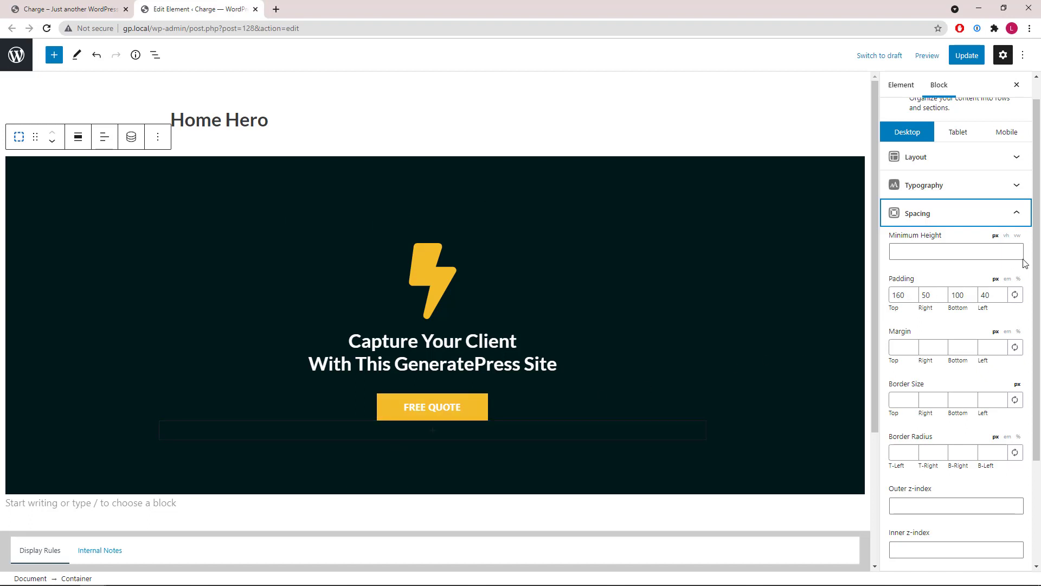
left_click(1015, 213)
left_click(1028, 273)
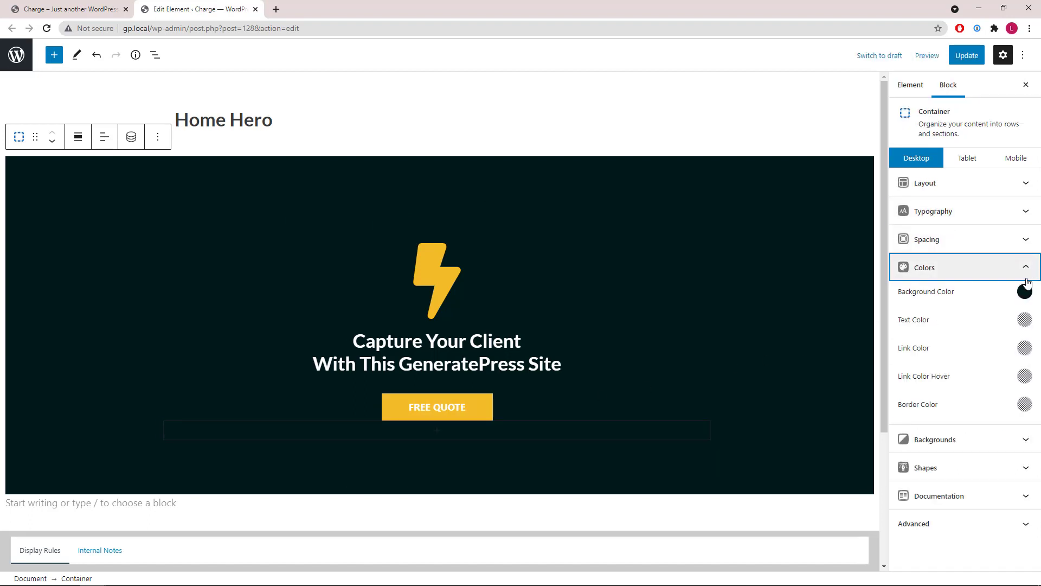
left_click(1024, 294)
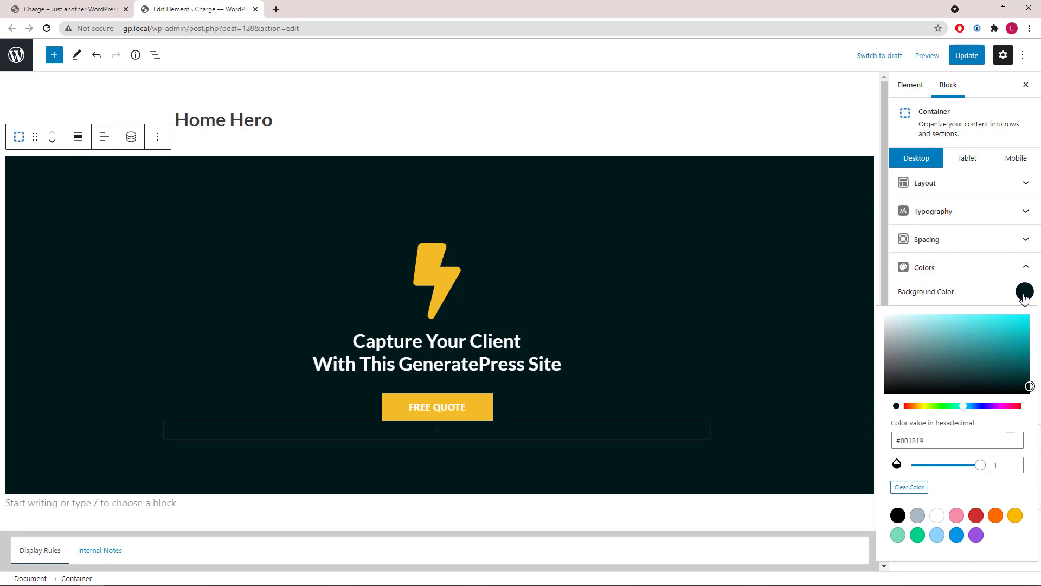
left_click(1024, 294)
left_click(1026, 274)
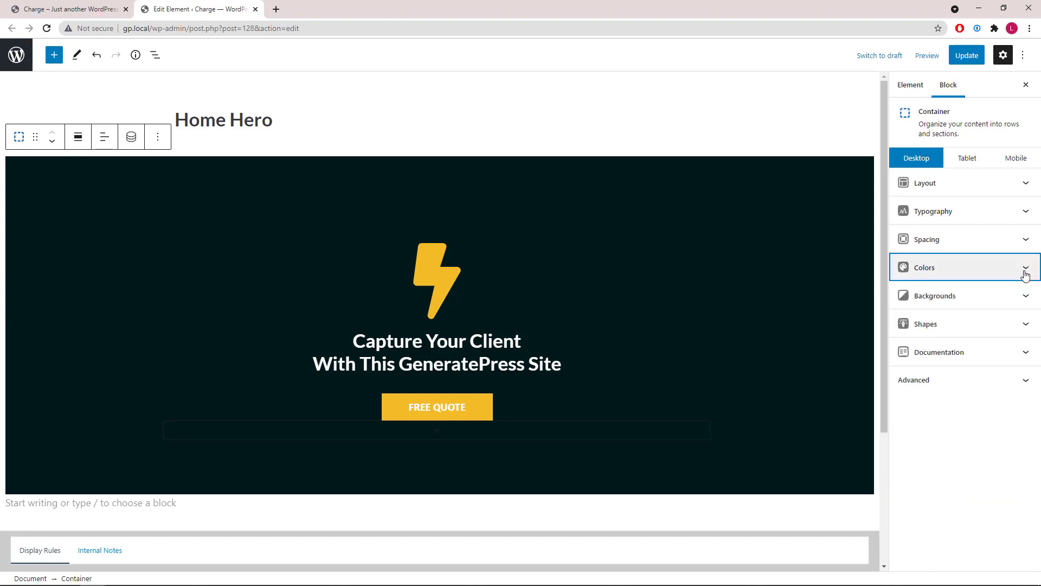
- Select the hero's headline block and show its icon settings
left_click(156, 56)
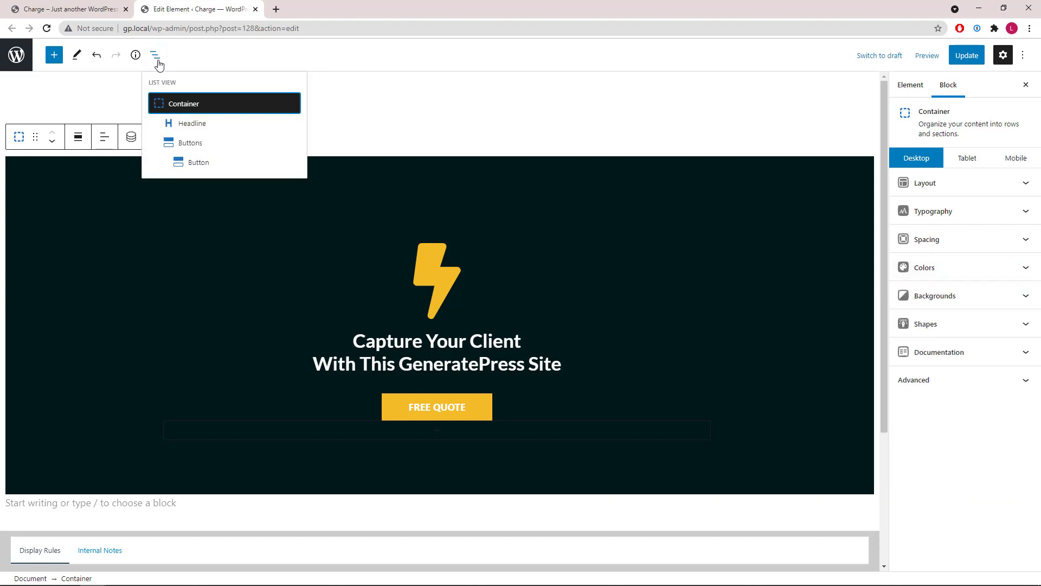
left_click(193, 124)
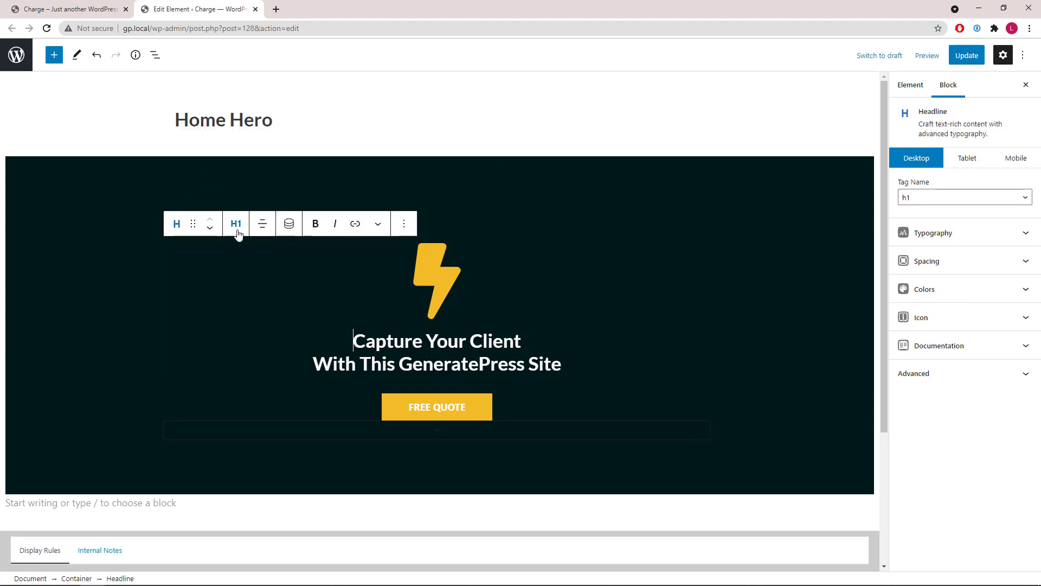
left_click(1014, 324)
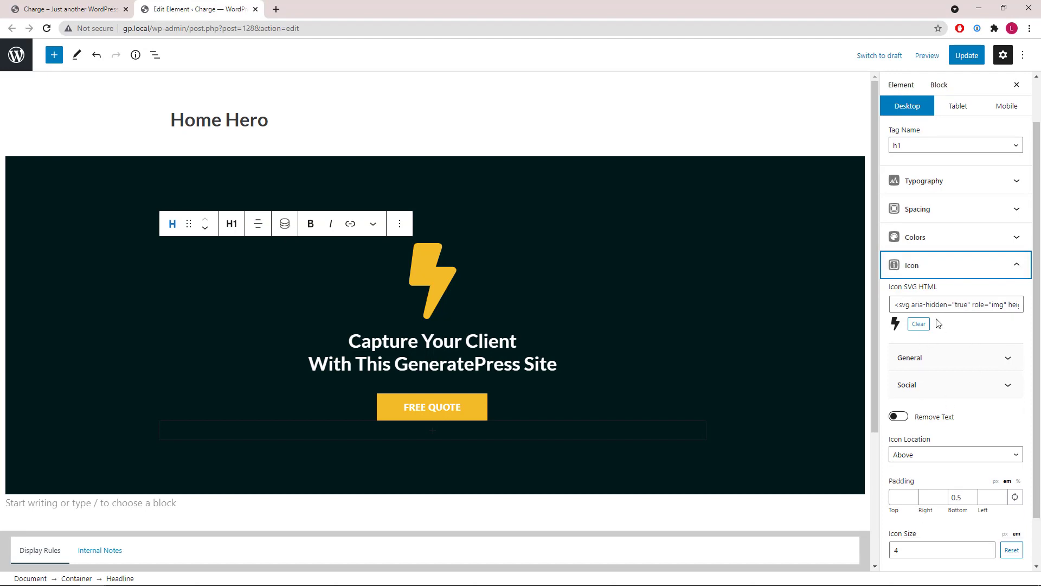
- Inspect the hero's Buttons block and close the Home Hero editor without saving
left_click(155, 56)
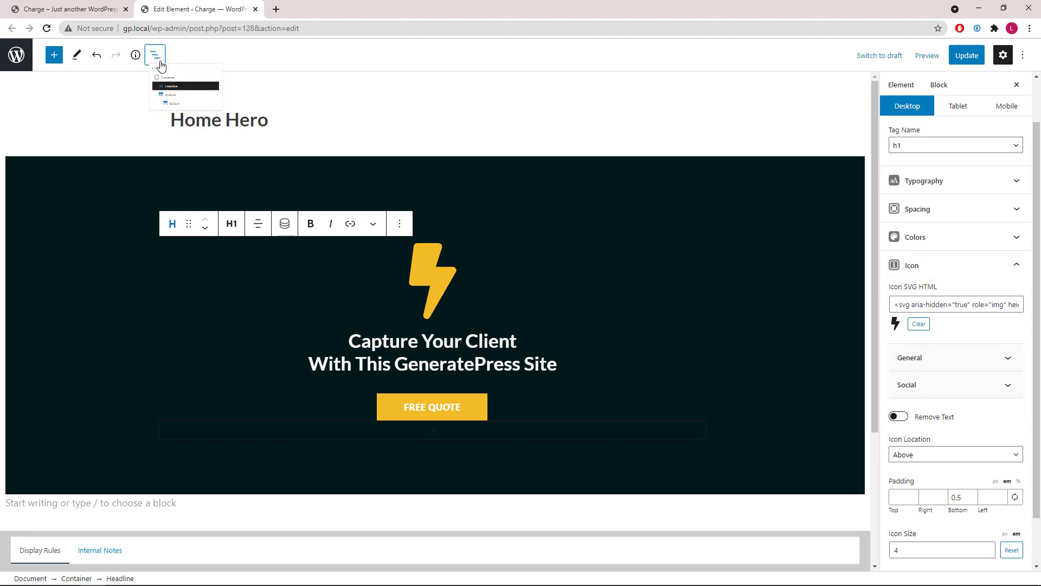
left_click(190, 143)
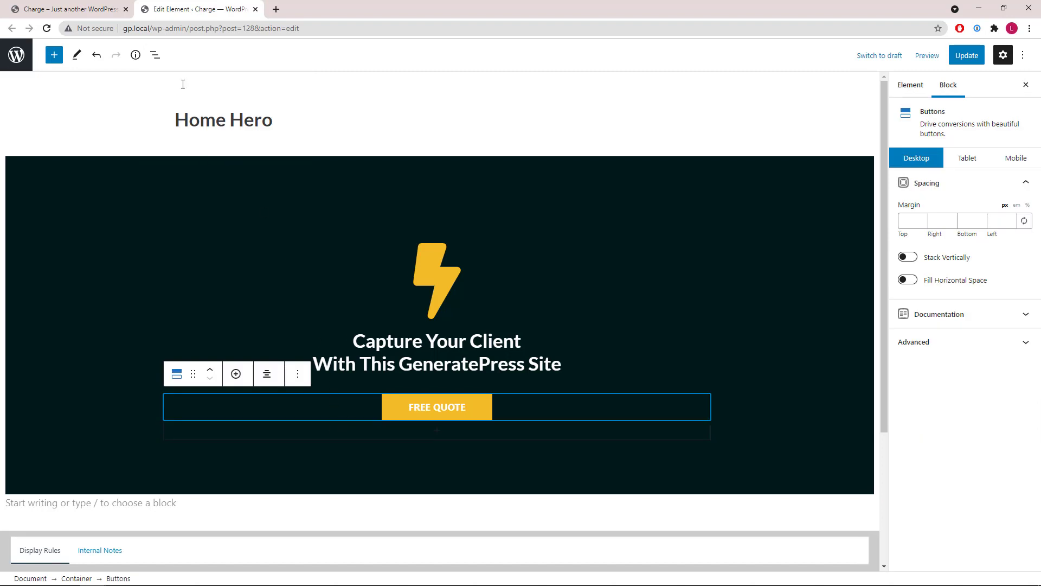
left_click(256, 9)
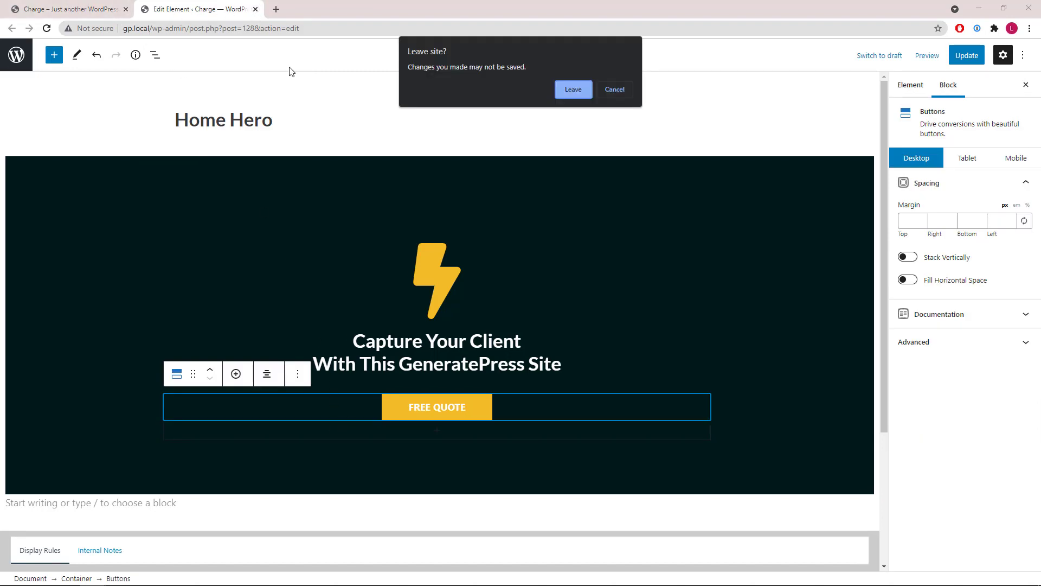
left_click(570, 91)
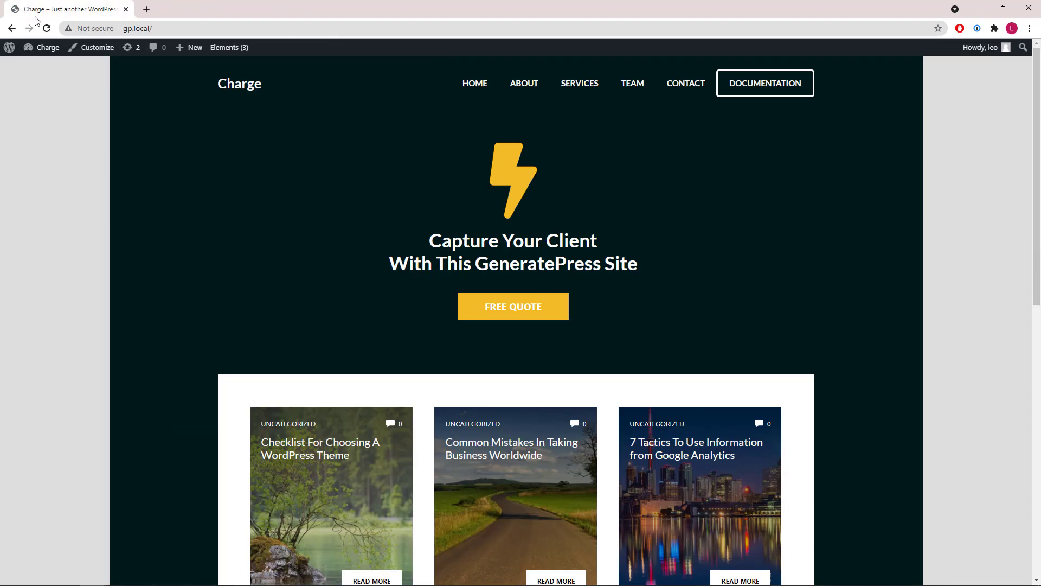
- View the home page's post grid and open the Content Template element in a new browser tab
scroll(353, 160, "down", 5)
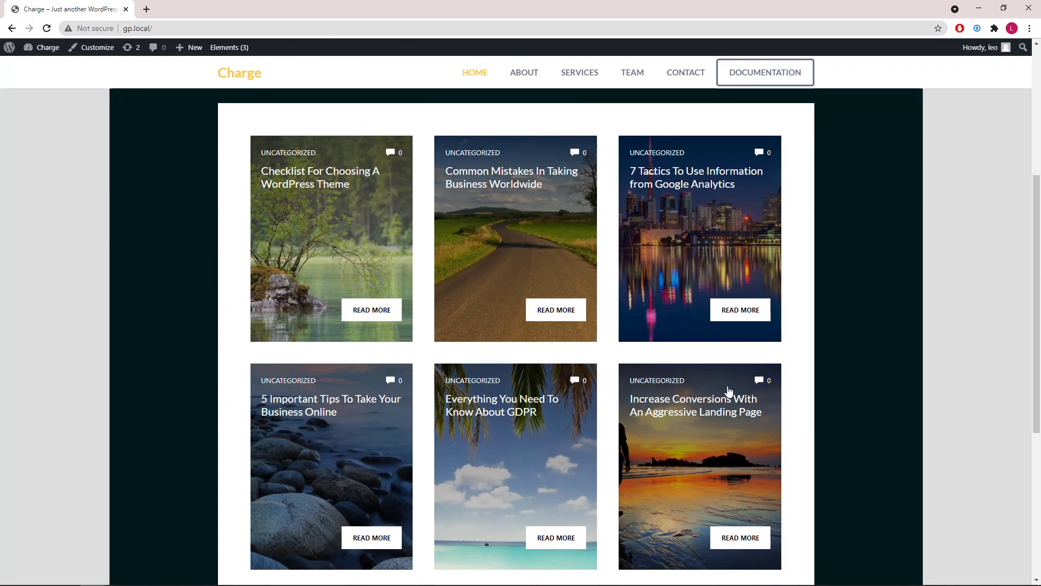
scroll(378, 231, "up", 5)
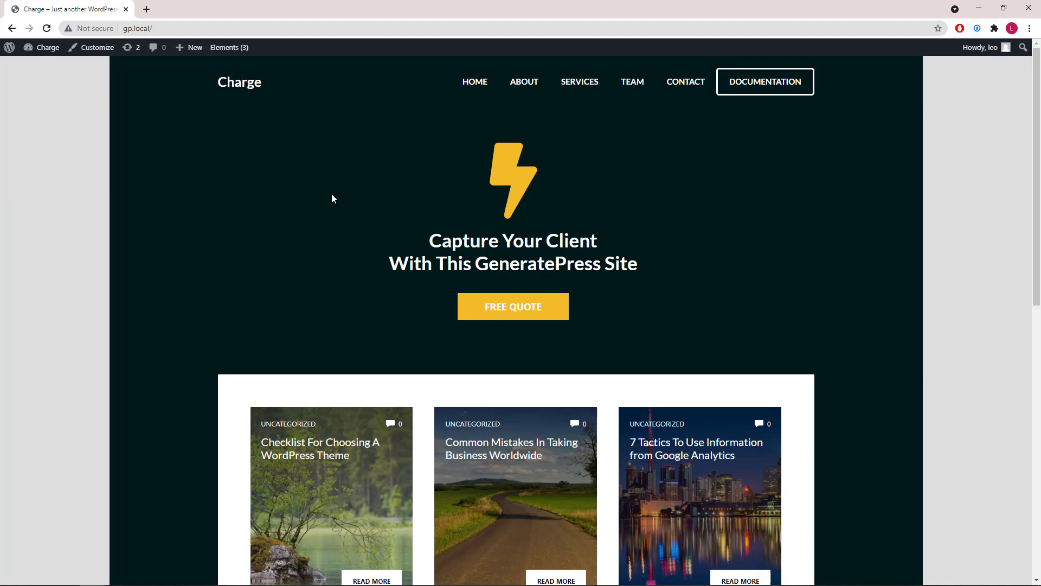
mouse_move(225, 52)
middle_click(228, 96)
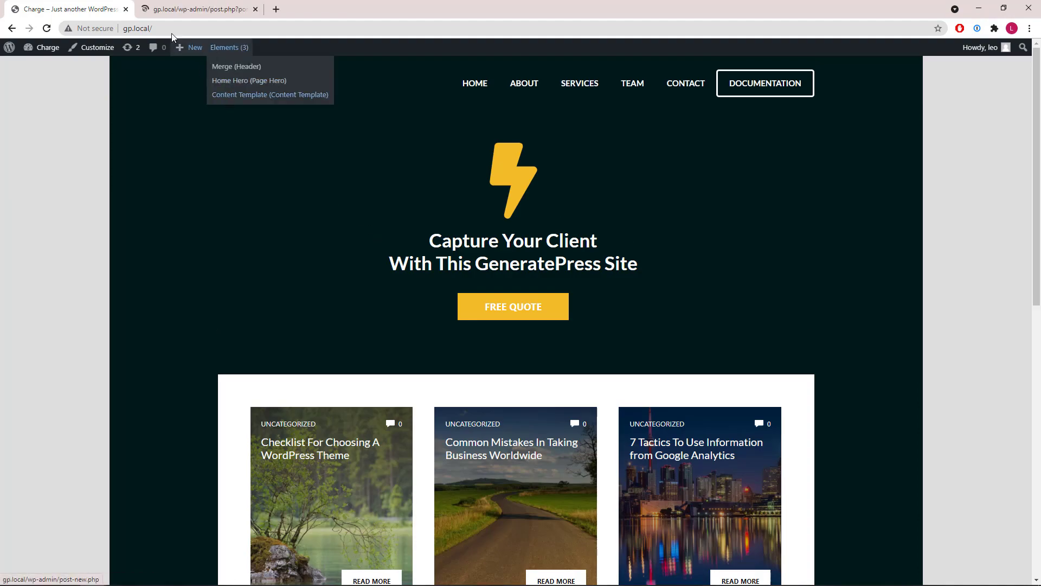
left_click(163, 9)
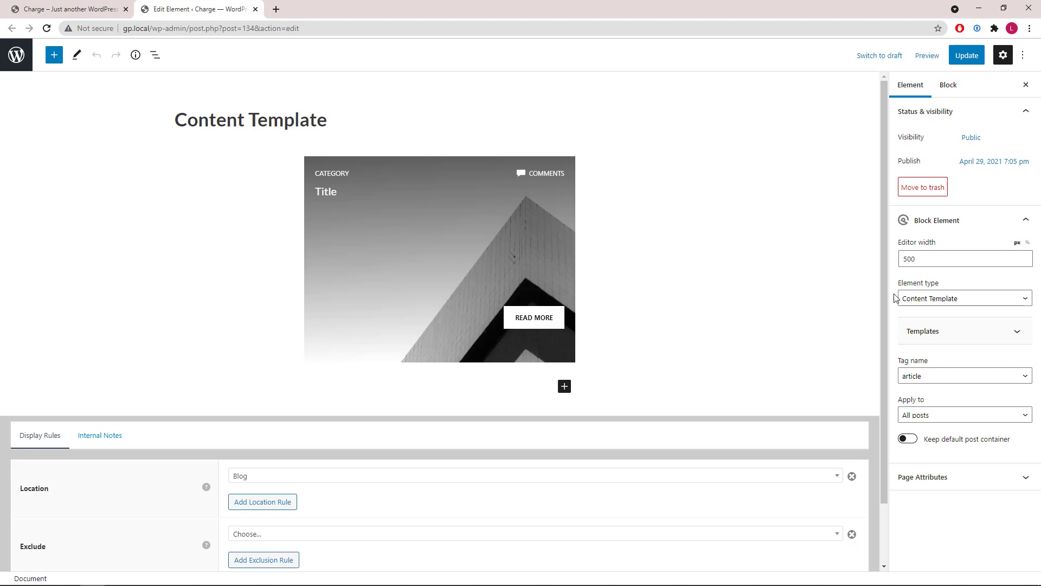
- Browse the layouts available for the Content Template element and show the element's block structure
left_click(1017, 337)
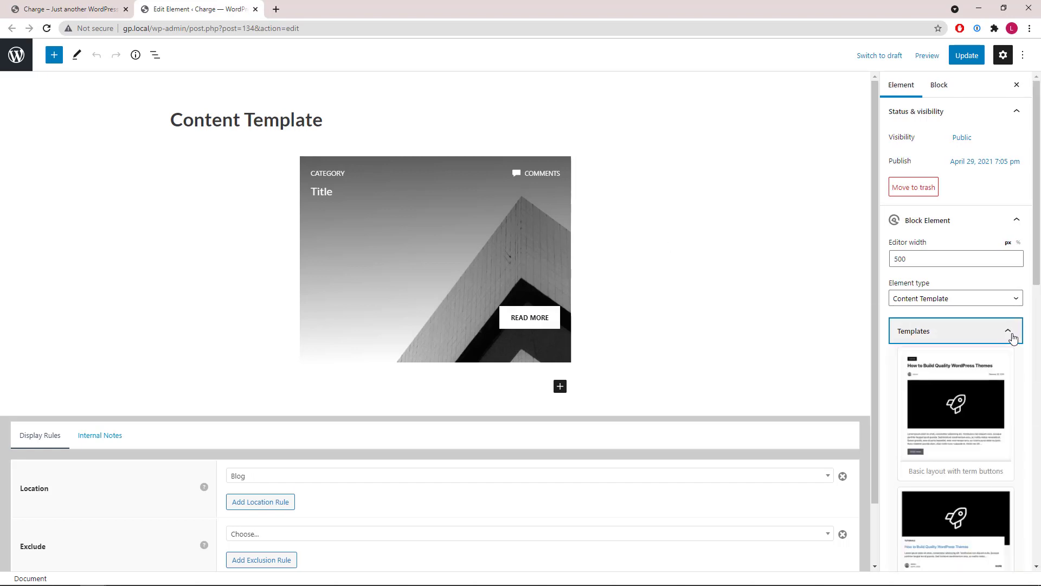
scroll(1008, 333, "down", 6)
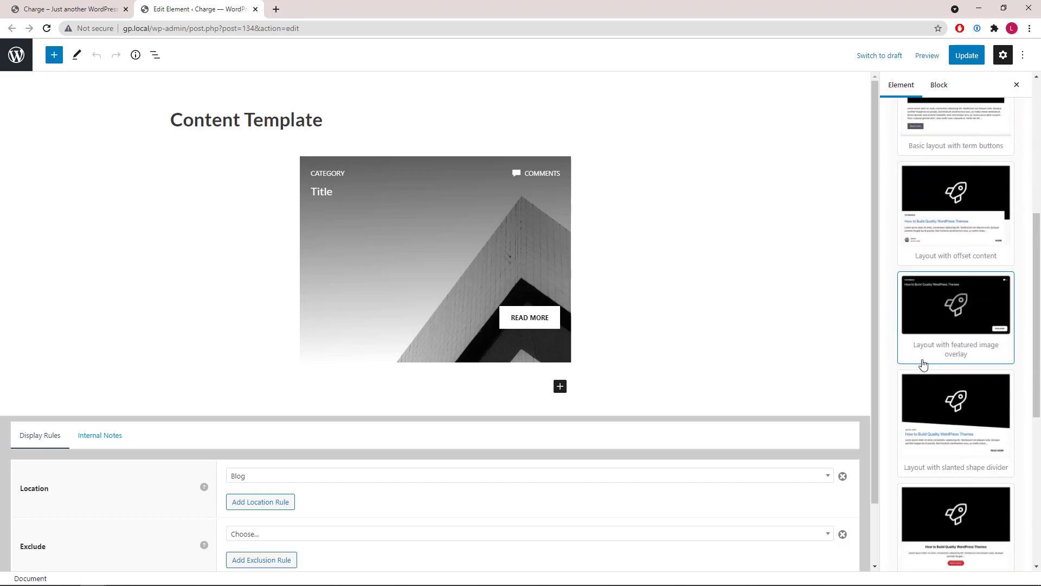
left_click(966, 355)
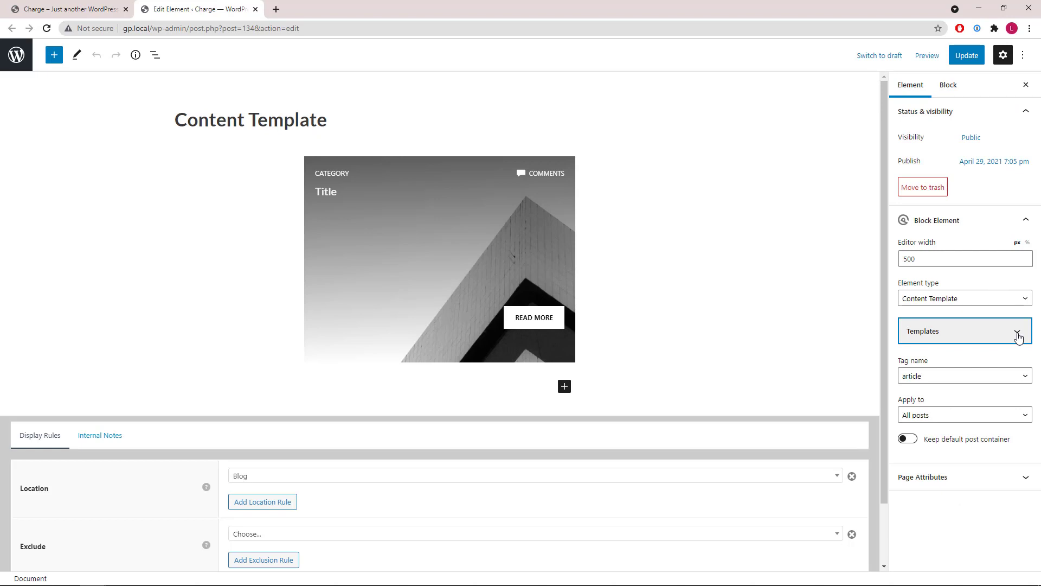
left_click(154, 61)
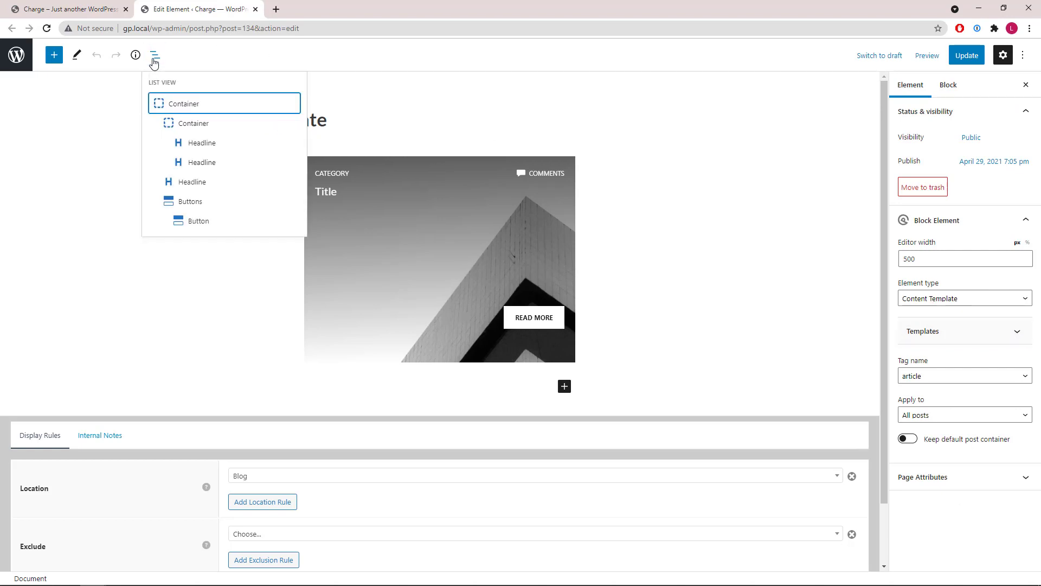
- Select the template's outer container, collapse its layout settings and view its dynamic background image options
left_click(182, 105)
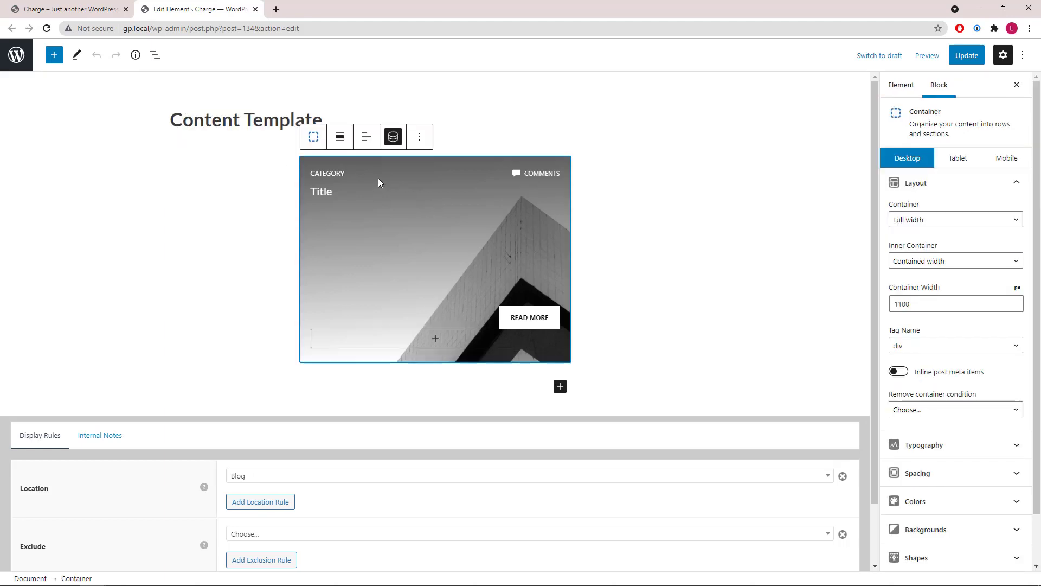
left_click(1010, 188)
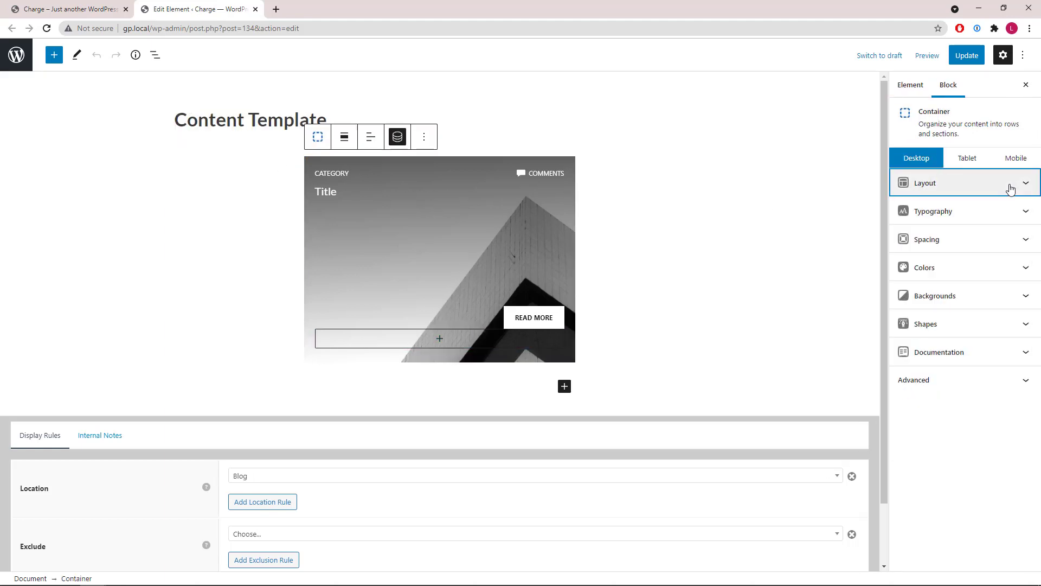
left_click(398, 141)
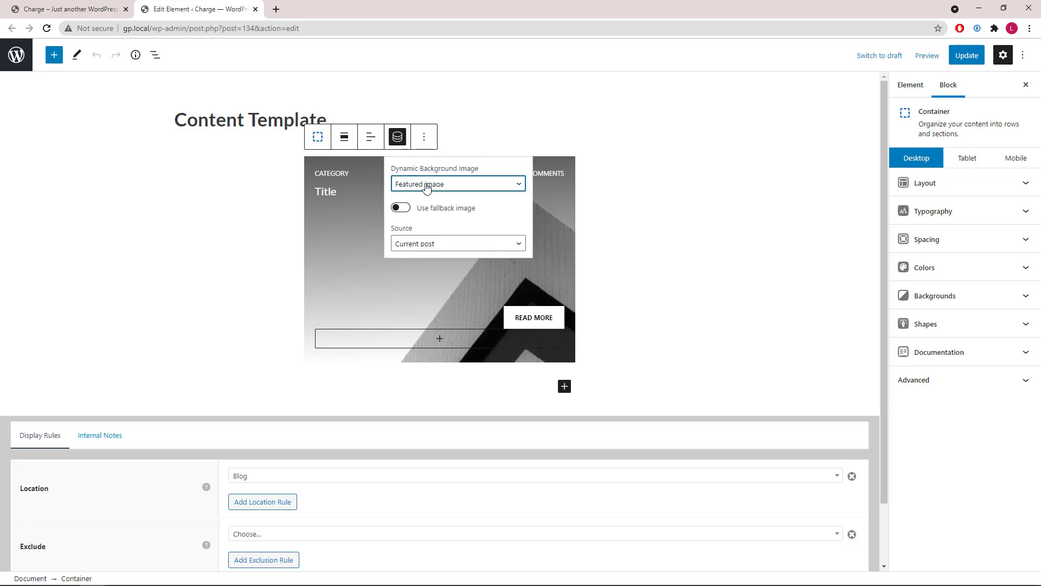
left_click(397, 142)
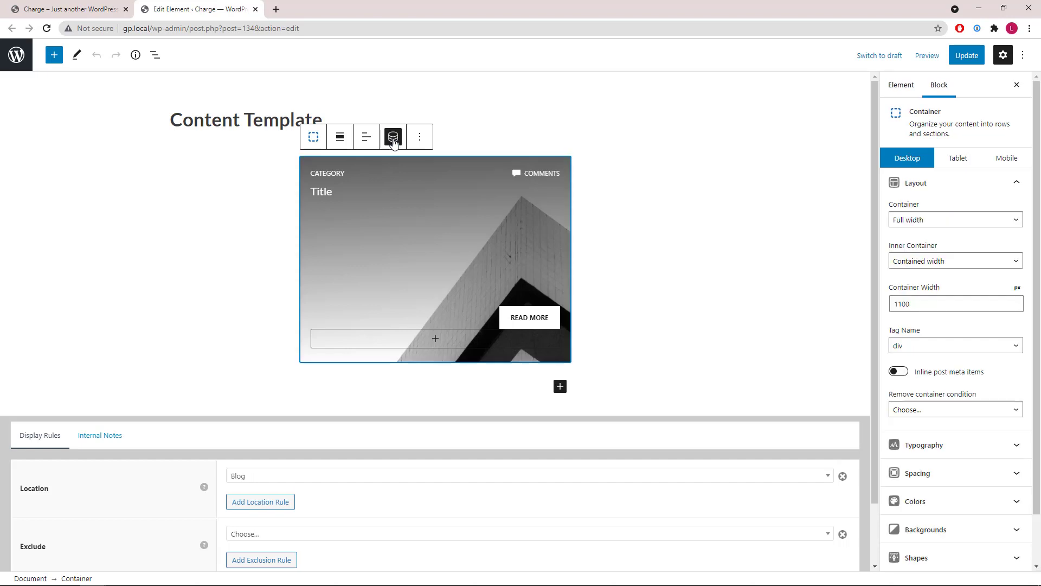
- Select the nested container, try the Center and Right inline alignments for its post meta items, and restore Space between
left_click(156, 55)
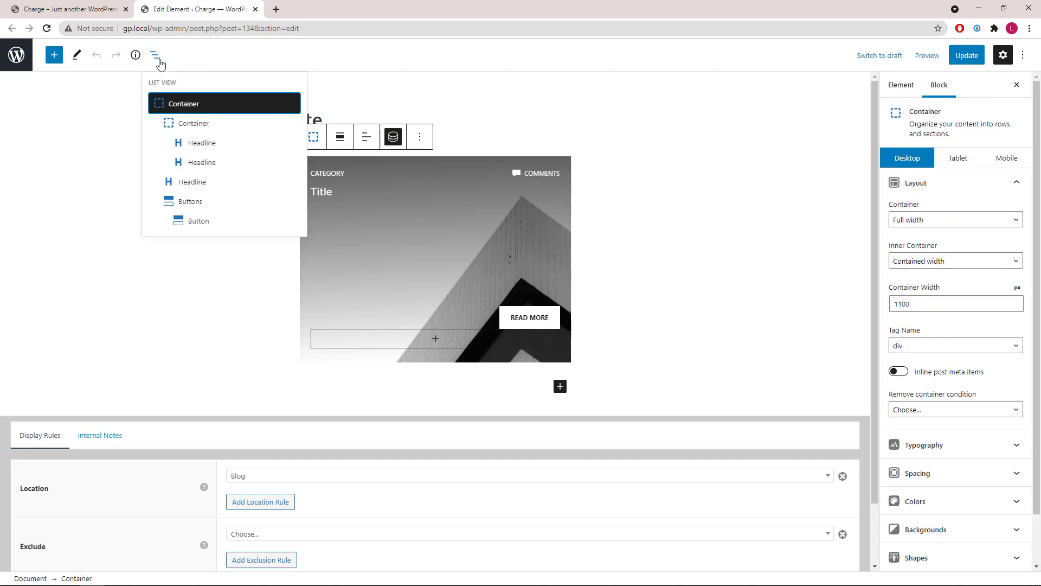
left_click(198, 126)
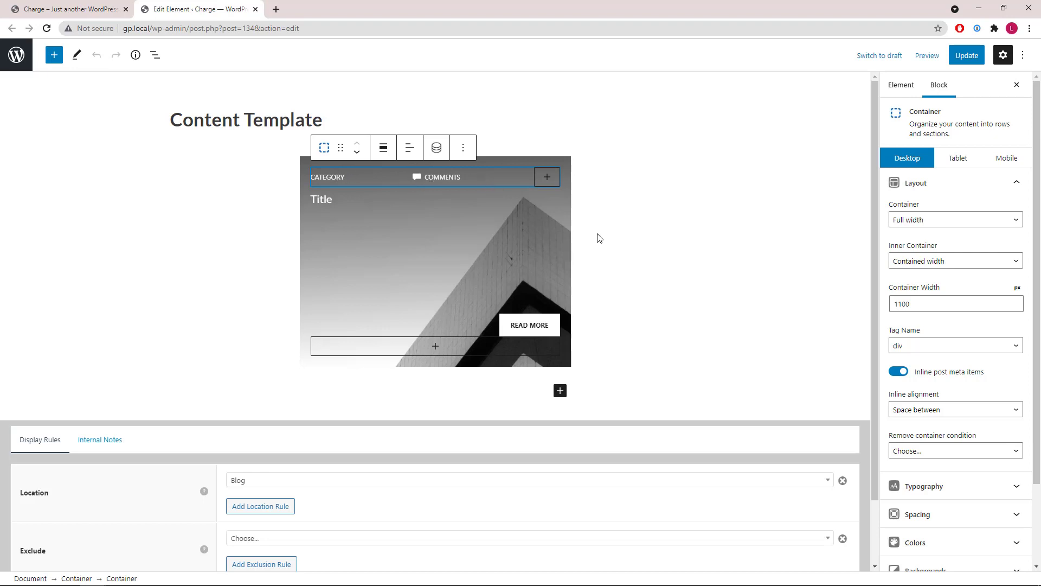
left_click(925, 414)
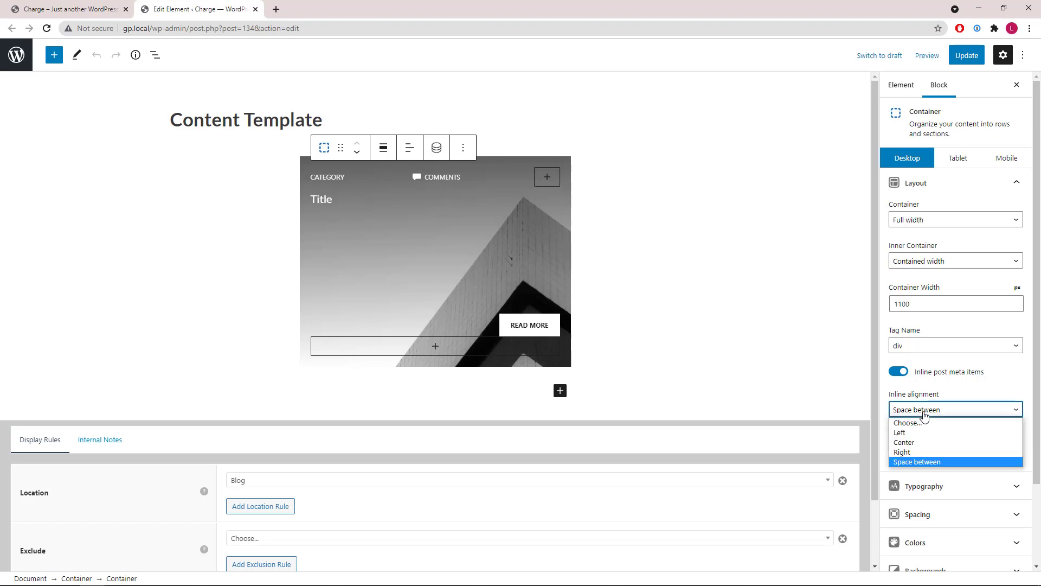
left_click(919, 434)
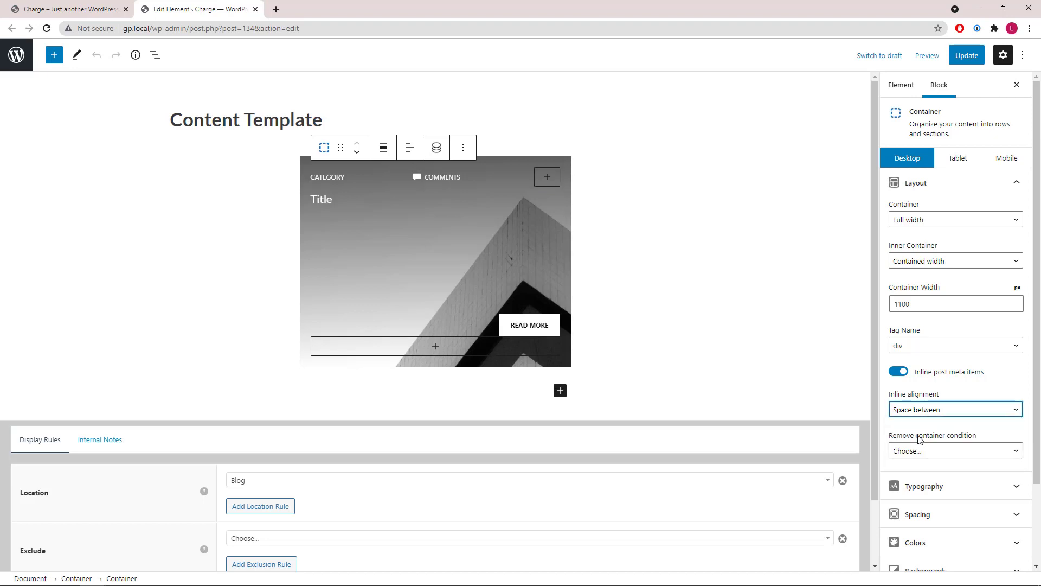
left_click(926, 414)
left_click(925, 442)
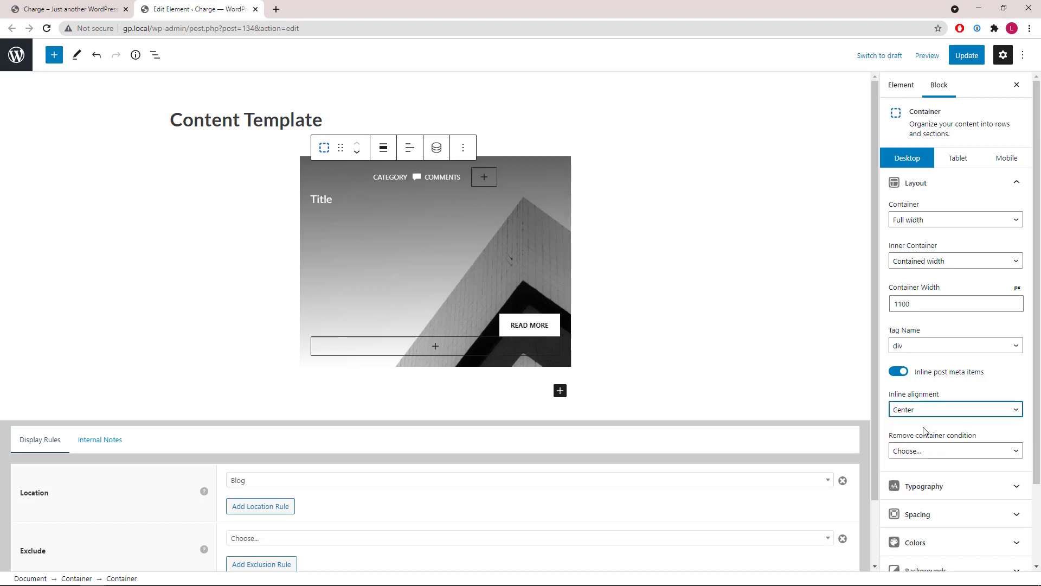
left_click(928, 411)
left_click(925, 442)
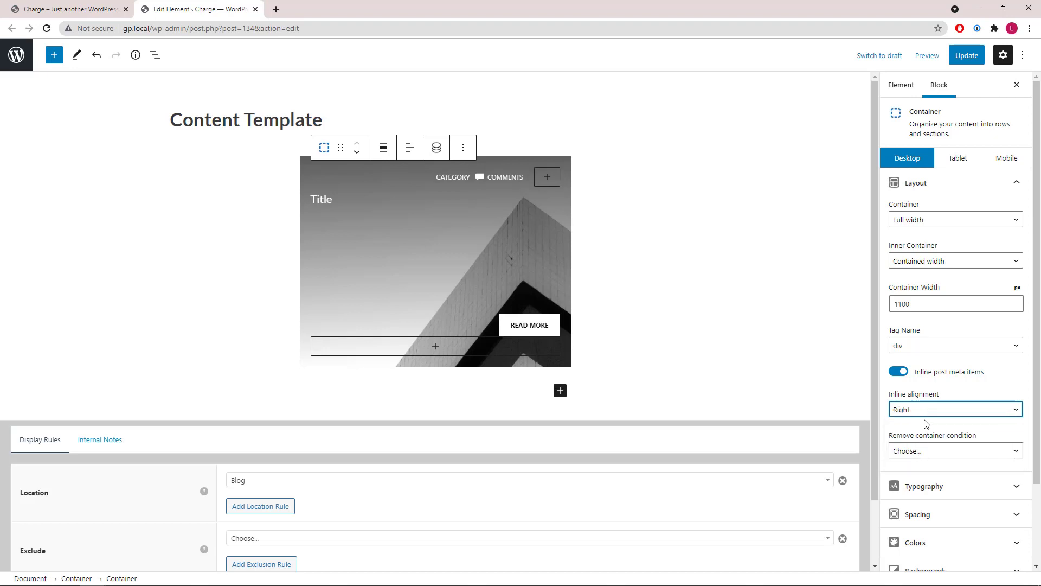
left_click(924, 411)
left_click(919, 461)
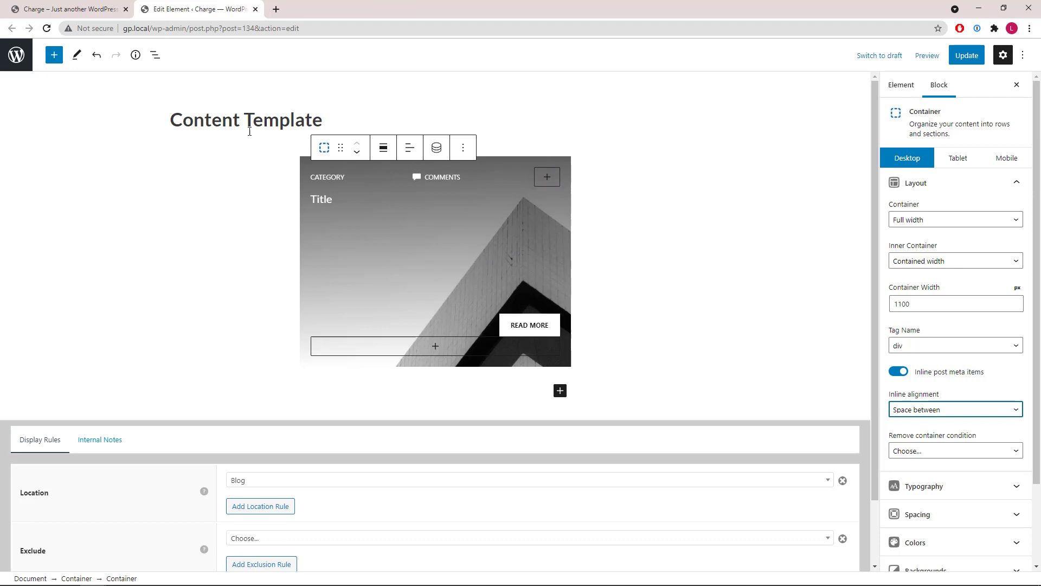
- Select the Category headline and inspect its dynamic text type, taxonomy and link options
left_click(326, 176)
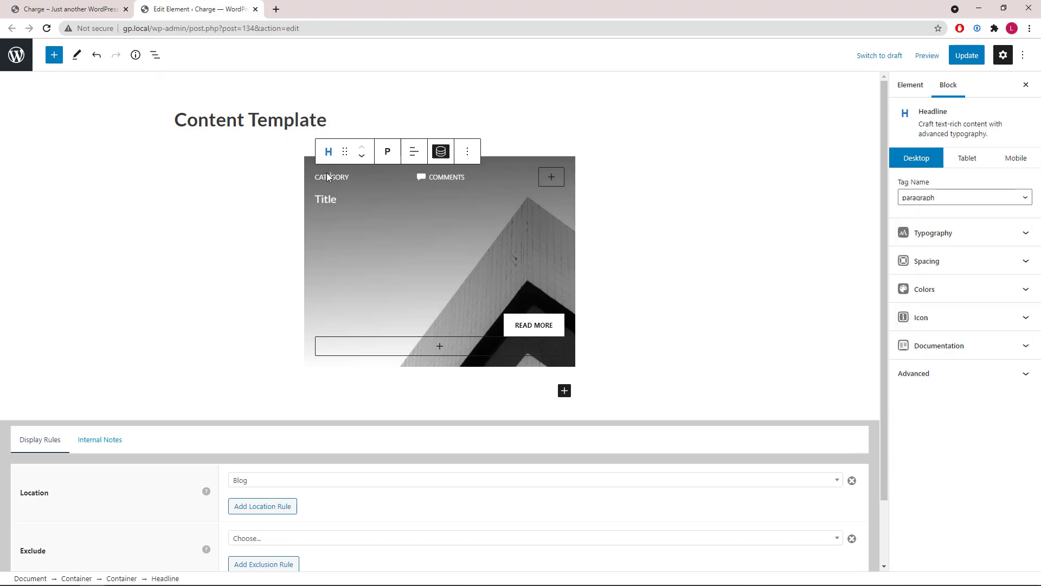
left_click(441, 152)
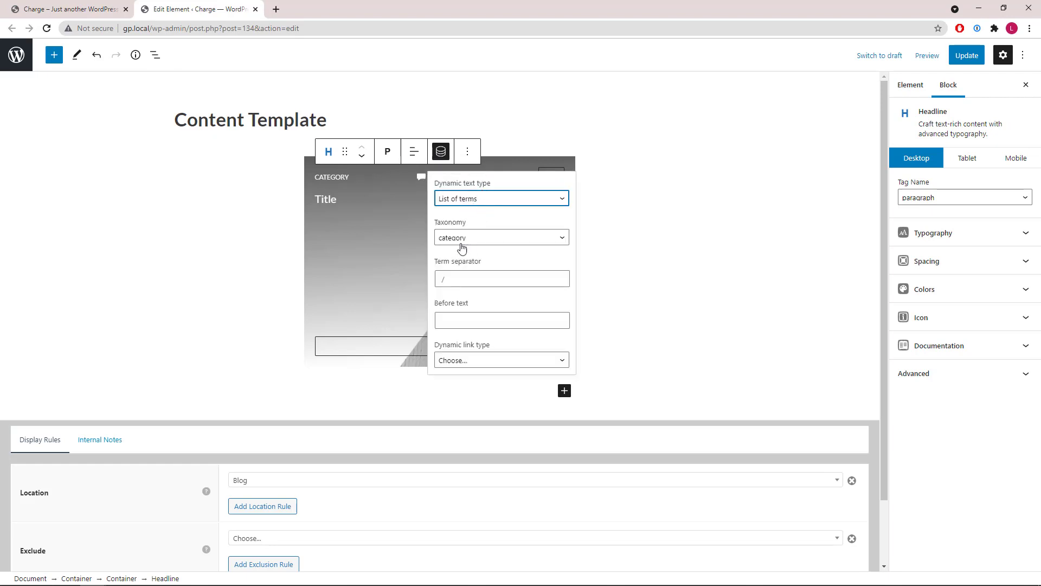
left_click(440, 152)
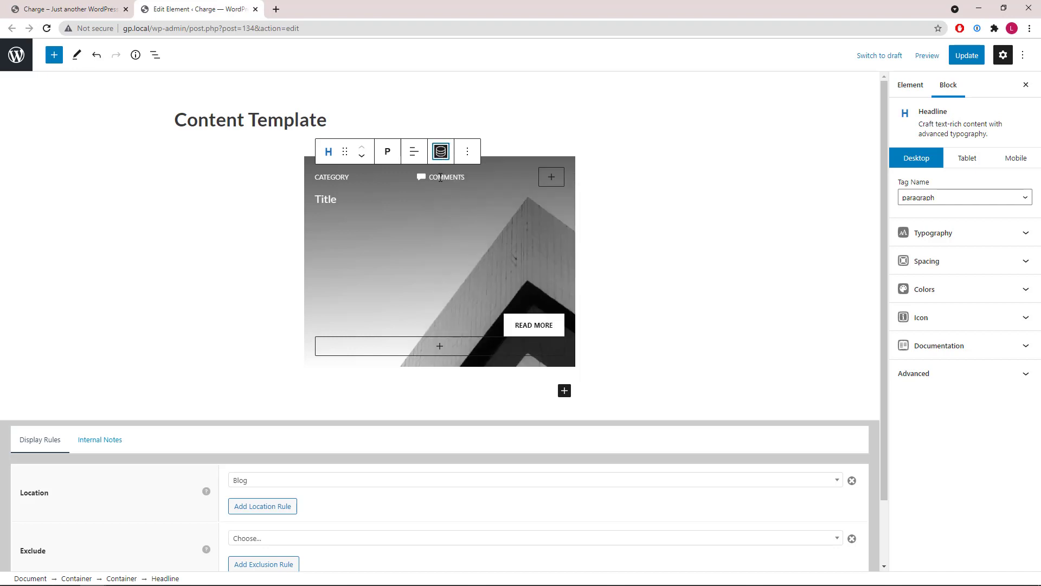
- Inspect the Comments headline's dynamic text options and its icon settings
left_click(441, 177)
left_click(544, 153)
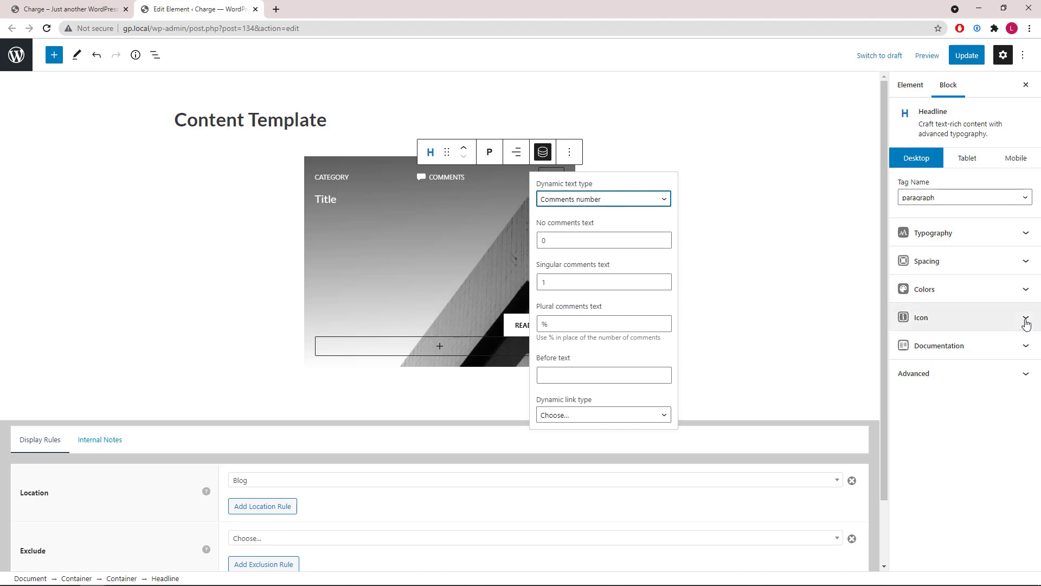
left_click(1025, 320)
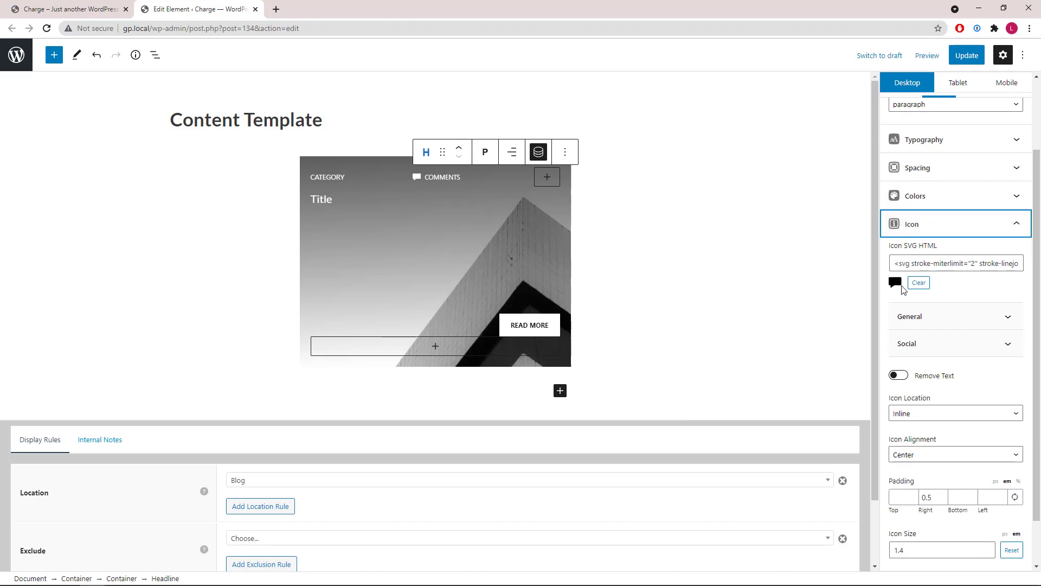
left_click(1015, 231)
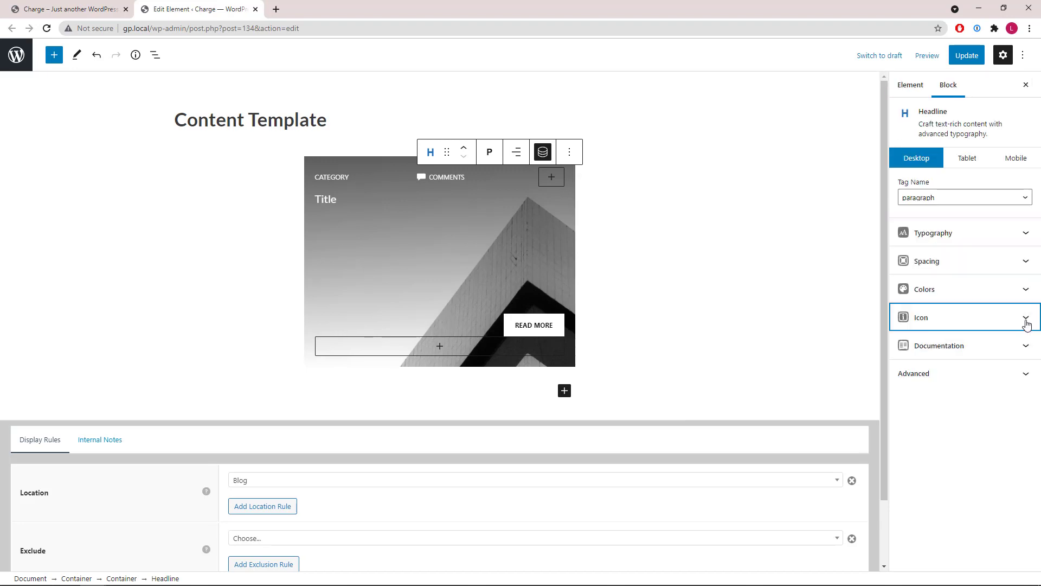
- Select the Title headline, locate it in the block structure and inspect its dynamic text and link options
left_click(327, 200)
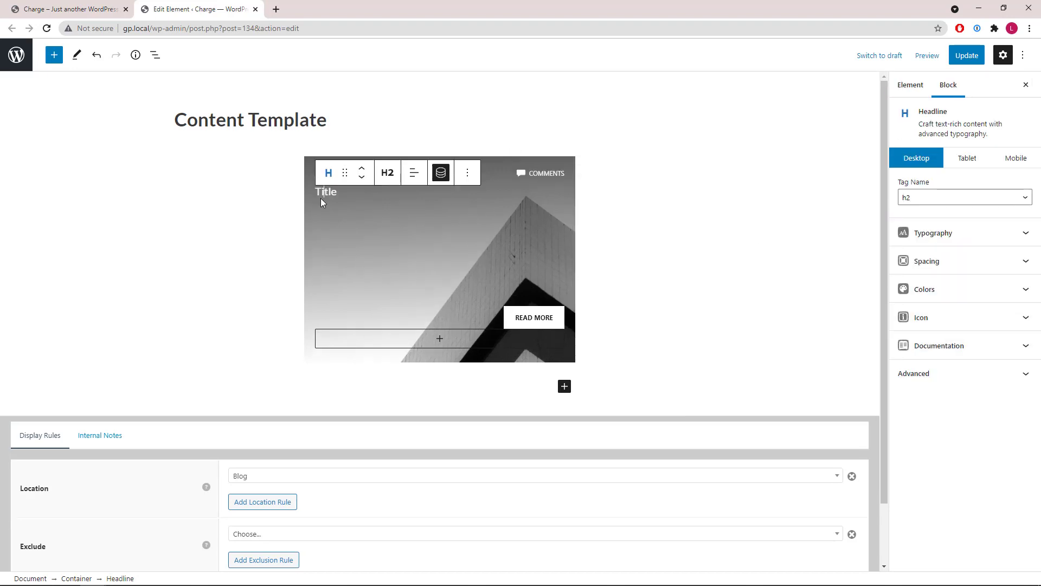
left_click(155, 54)
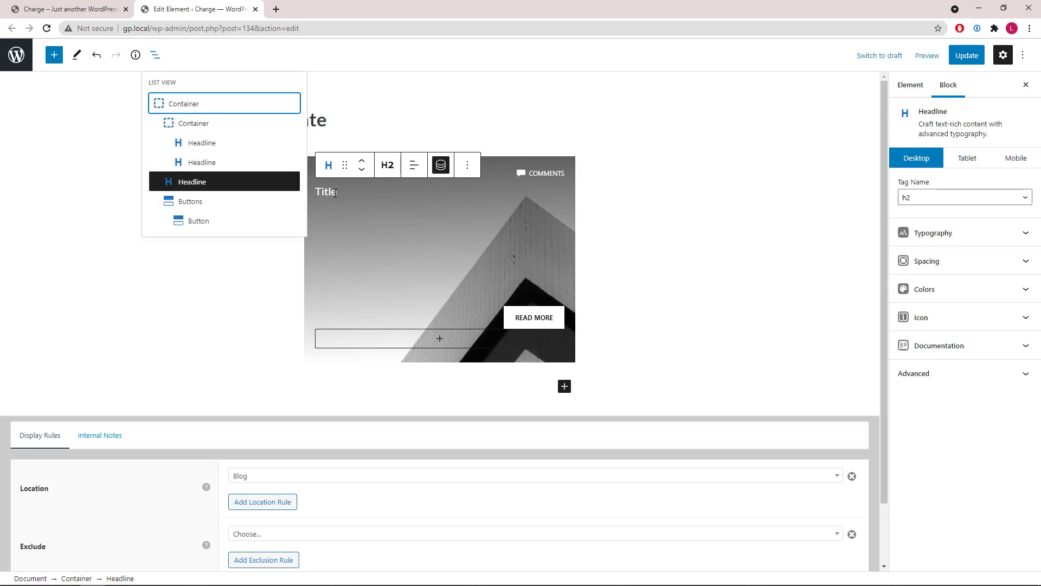
left_click(441, 167)
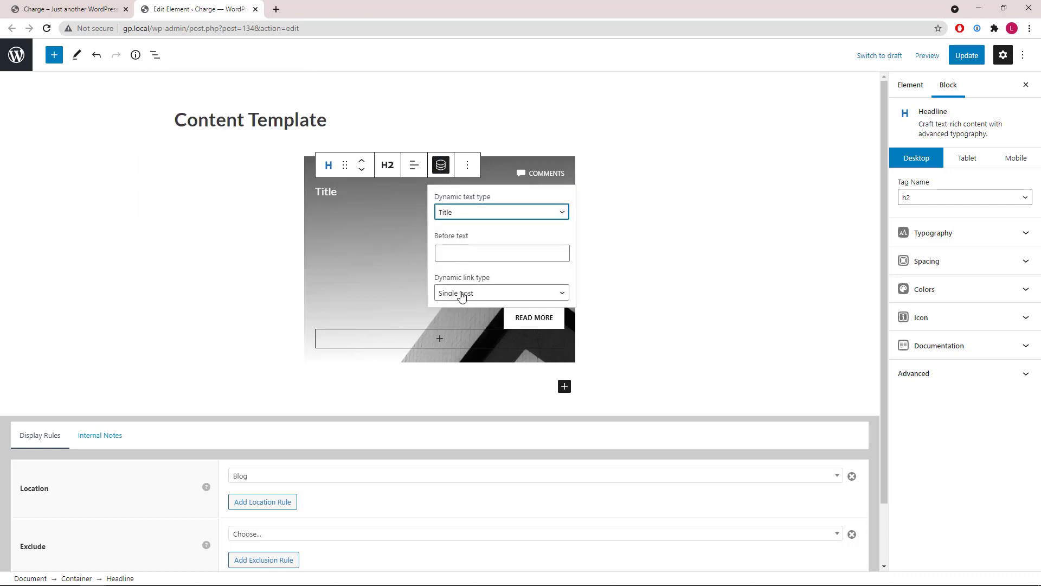
left_click(442, 168)
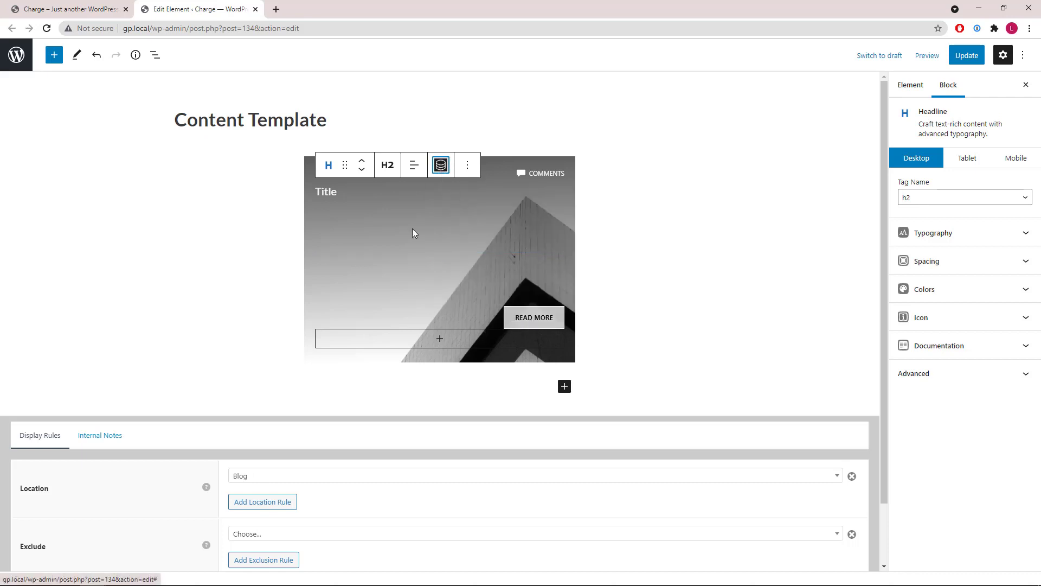
- Inspect the Buttons block's spacing settings and the Read More button's dynamic link options
left_click(155, 56)
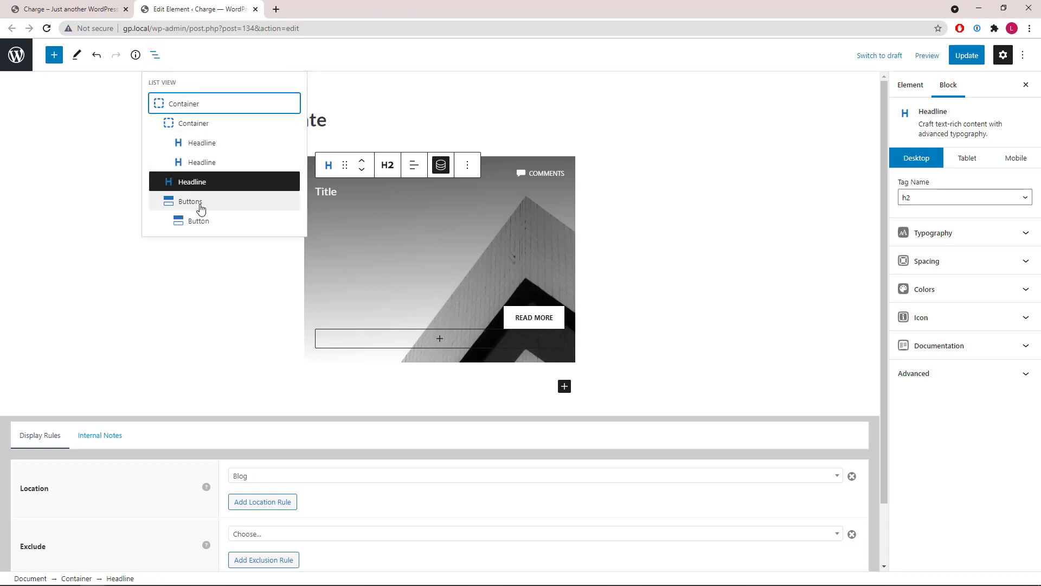
left_click(201, 209)
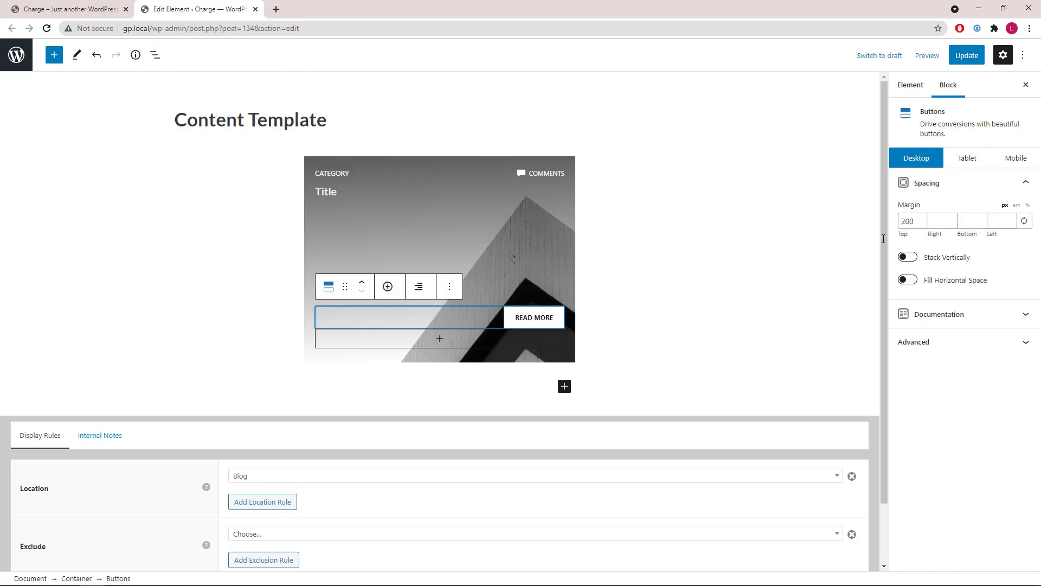
mouse_move(332, 297)
left_click(155, 56)
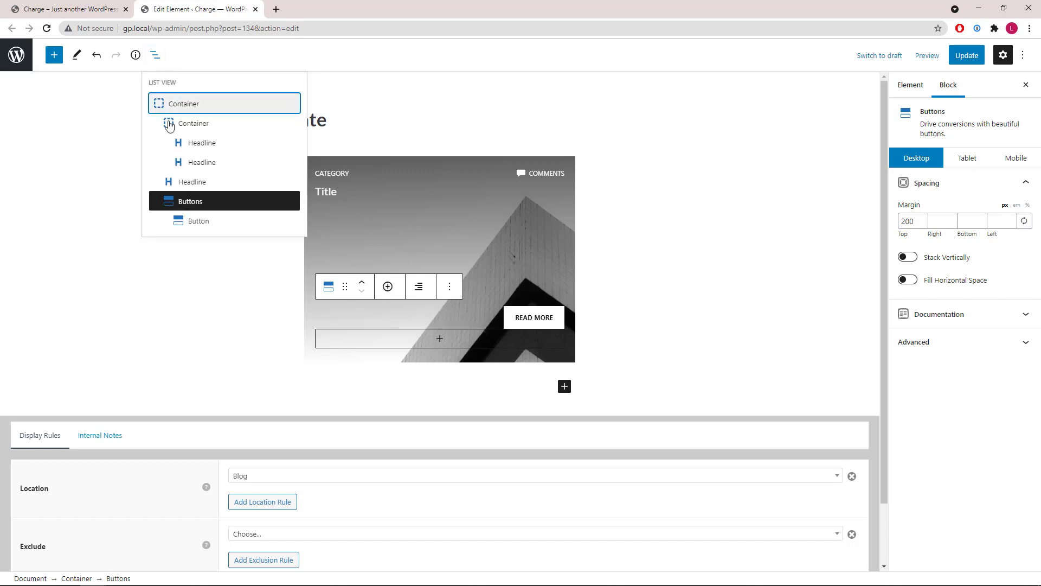
left_click(199, 223)
left_click(608, 286)
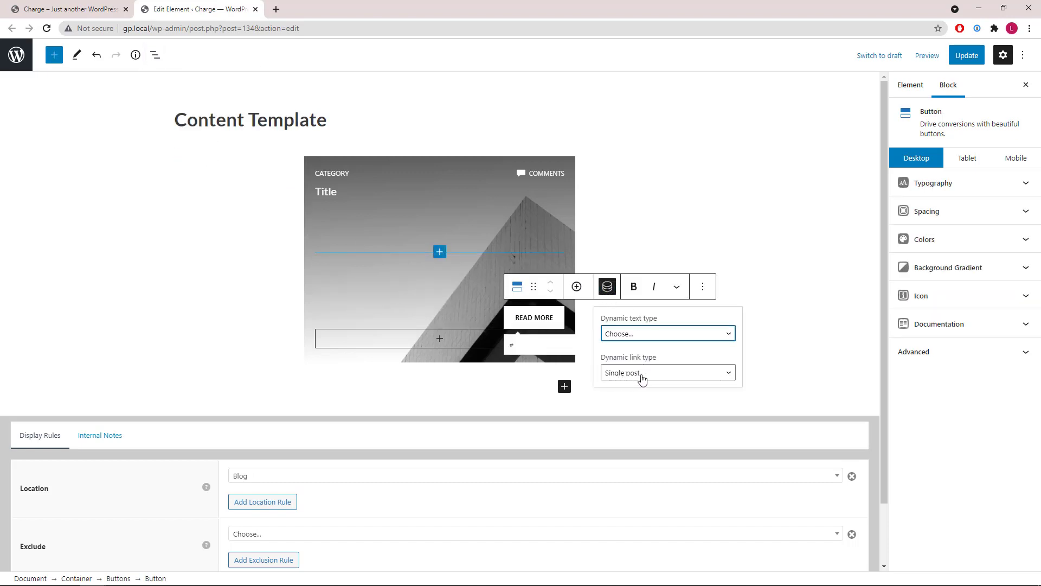
left_click(608, 291)
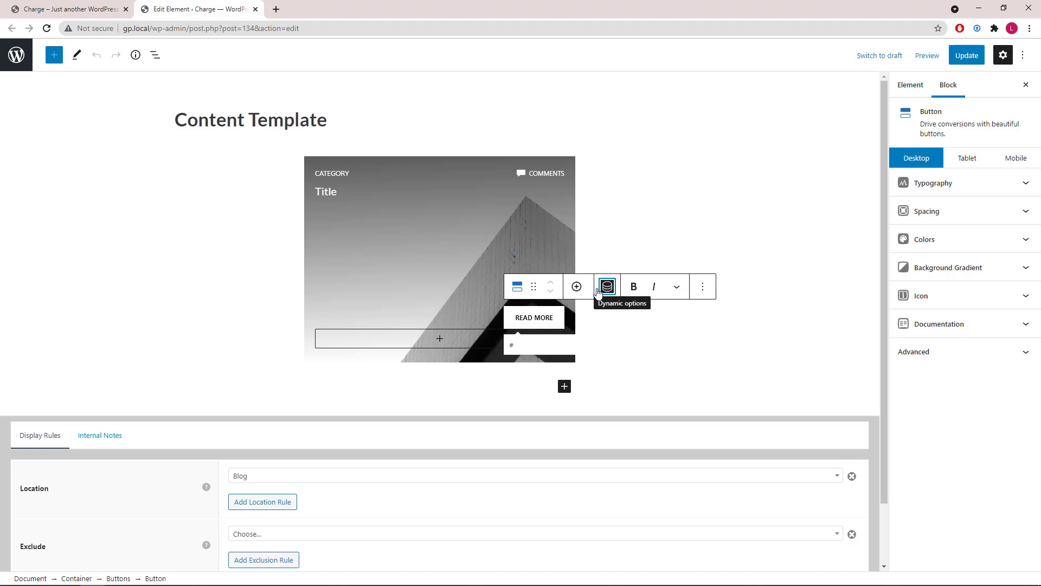
- Browse the location choices in the display rules and close the Content Template editor without saving
left_click(309, 478)
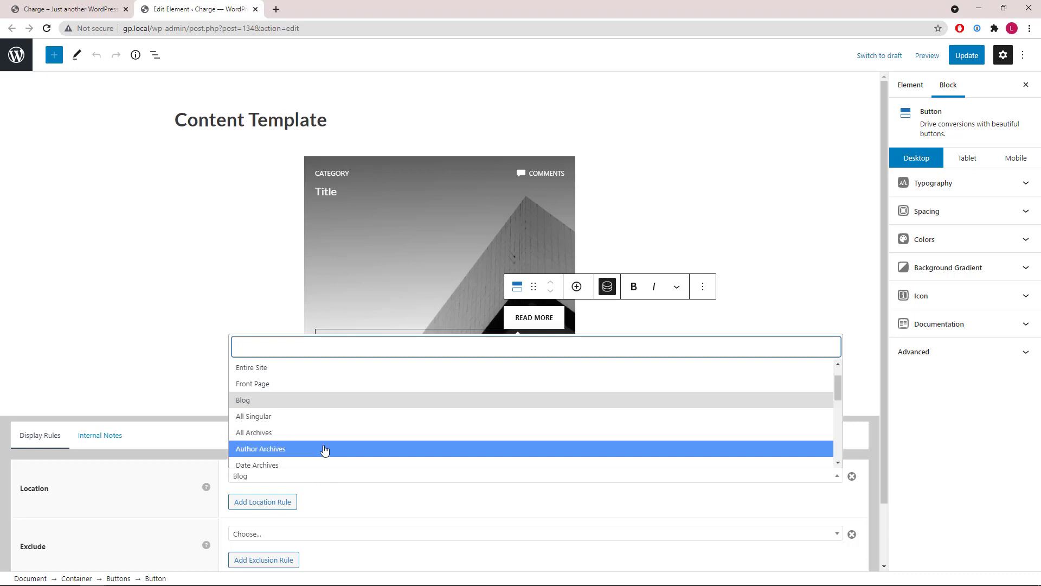
left_click(328, 478)
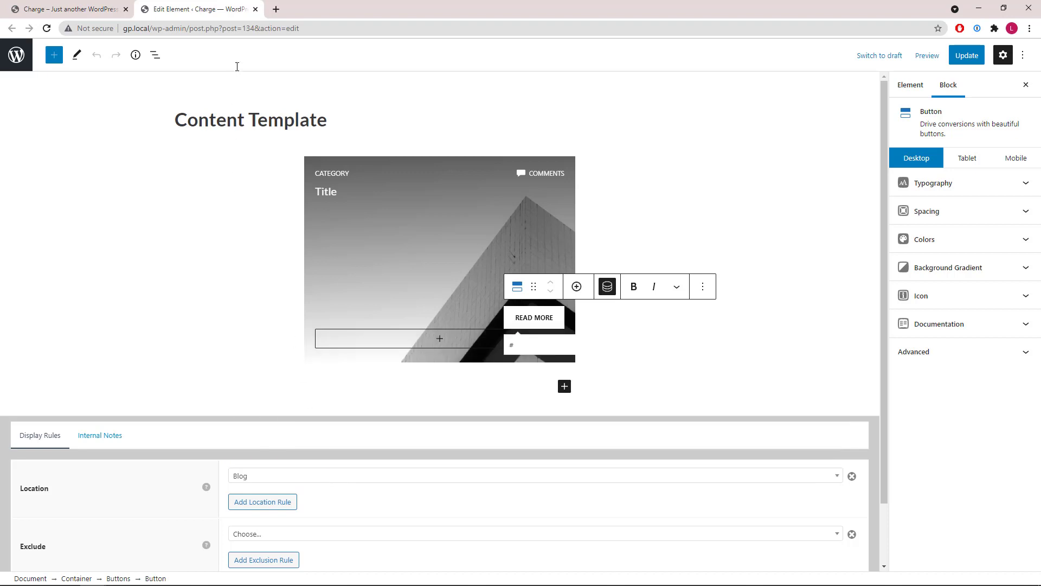
left_click(255, 9)
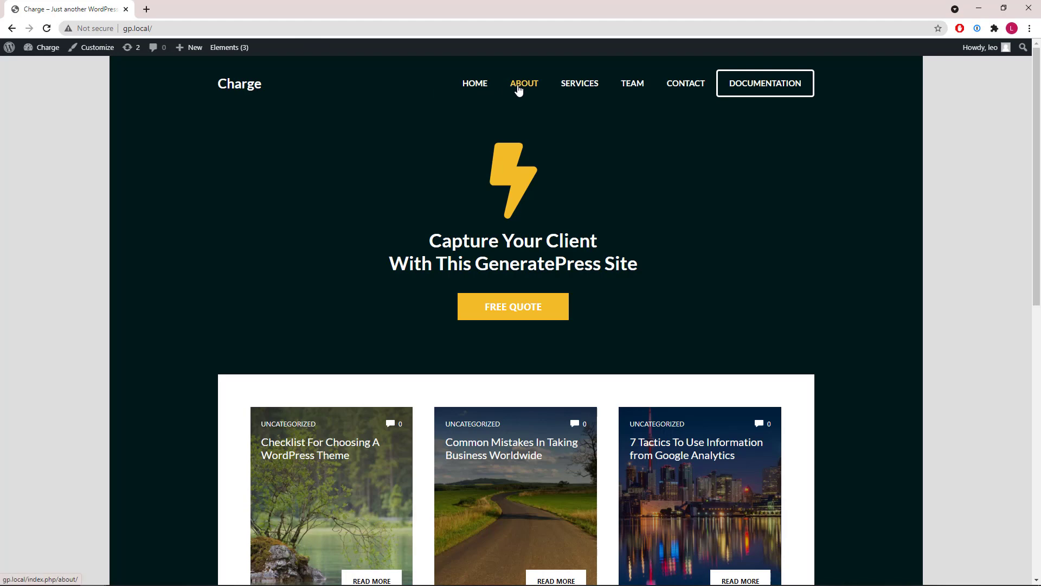
- Open the site's About page in a new browser tab and read through its build notes and custom CSS
middle_click(519, 90)
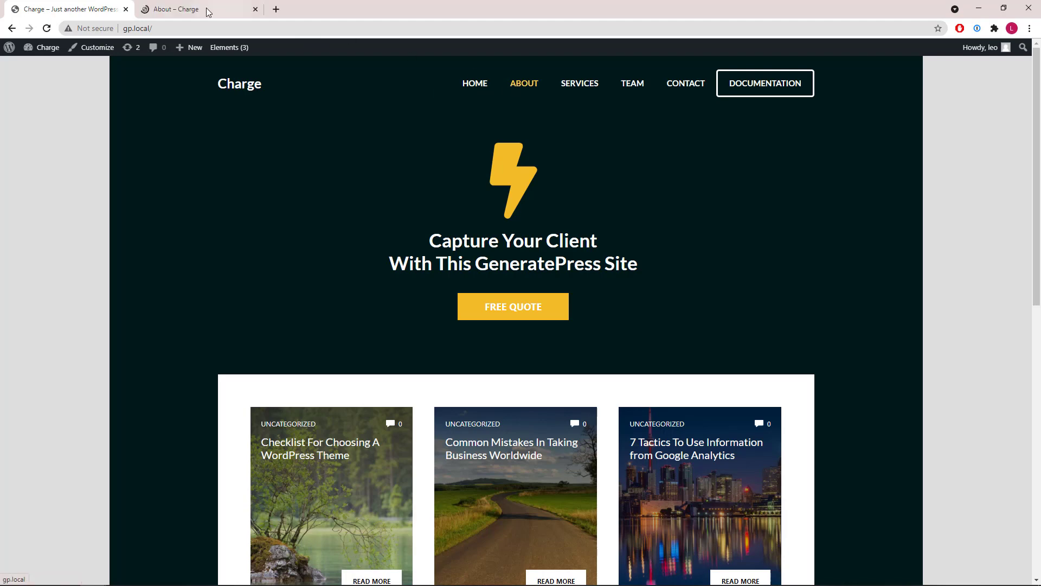
left_click(147, 12)
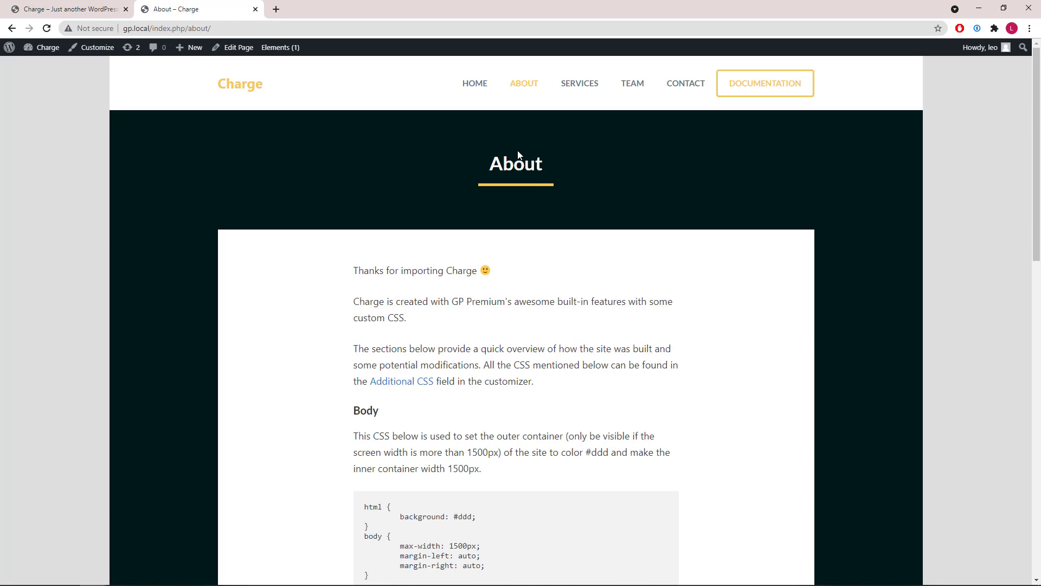
scroll(517, 151, "down", 12)
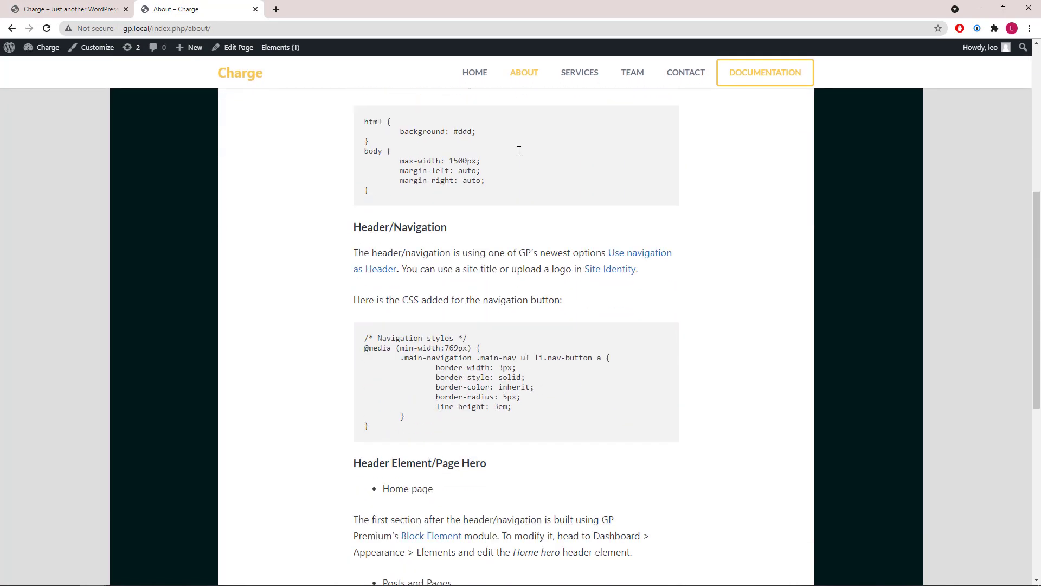
scroll(520, 155, "down", 3)
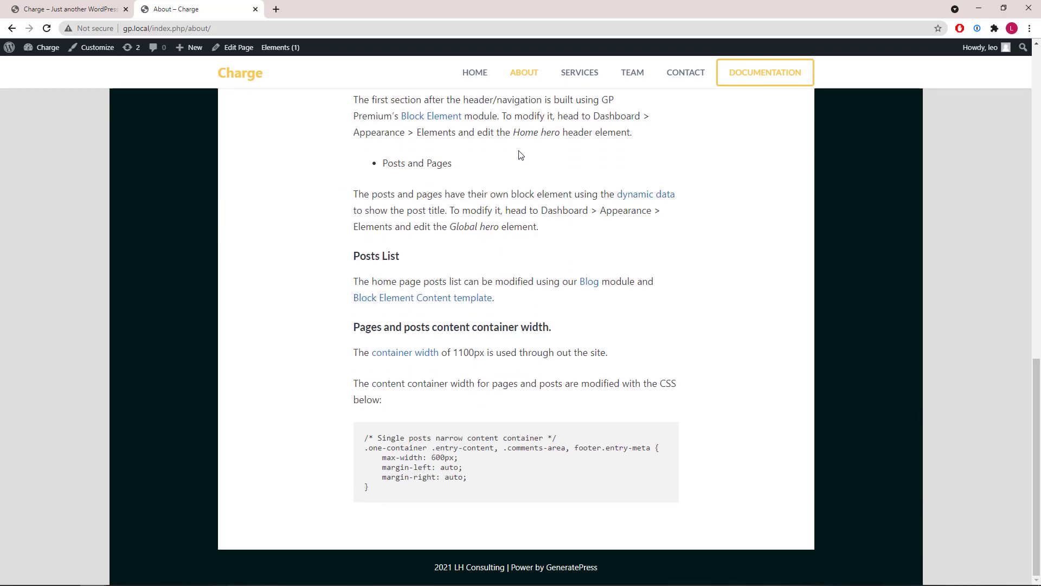
scroll(518, 155, "up", 20)
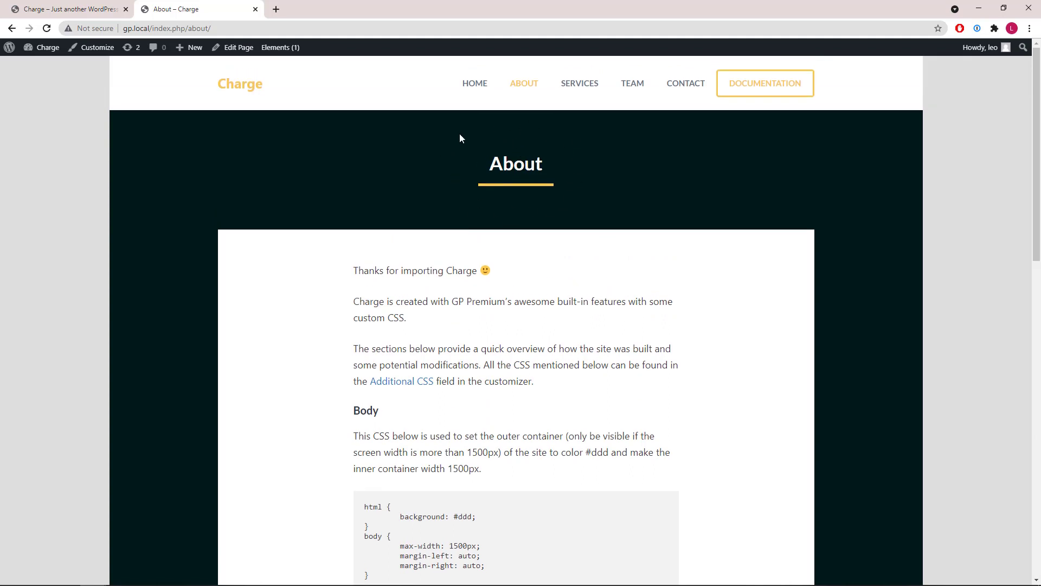
- Open the Elements list in a new browser tab and open the Global Hero element for editing
middle_click(280, 52)
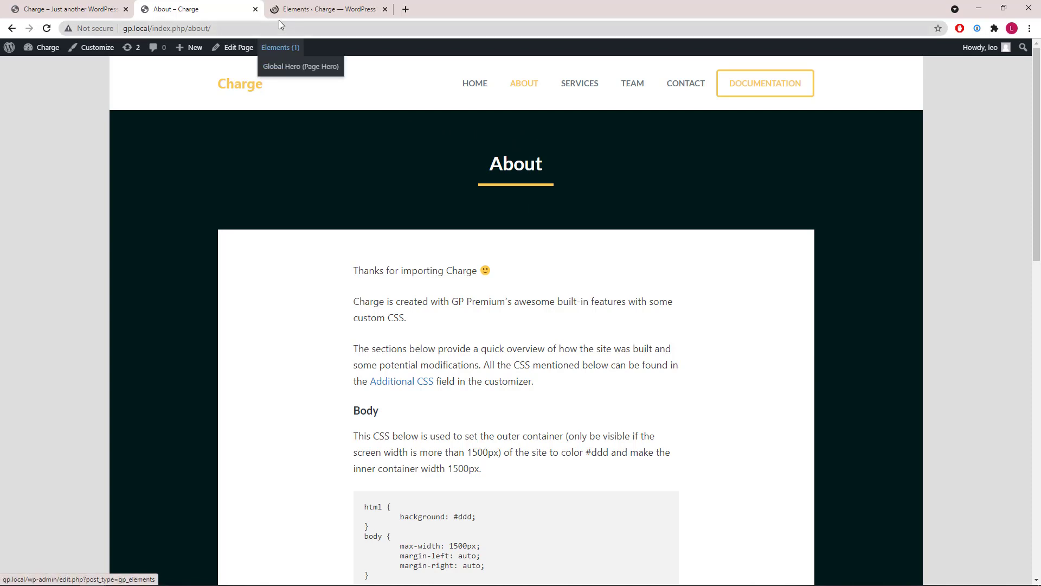
left_click(279, 14)
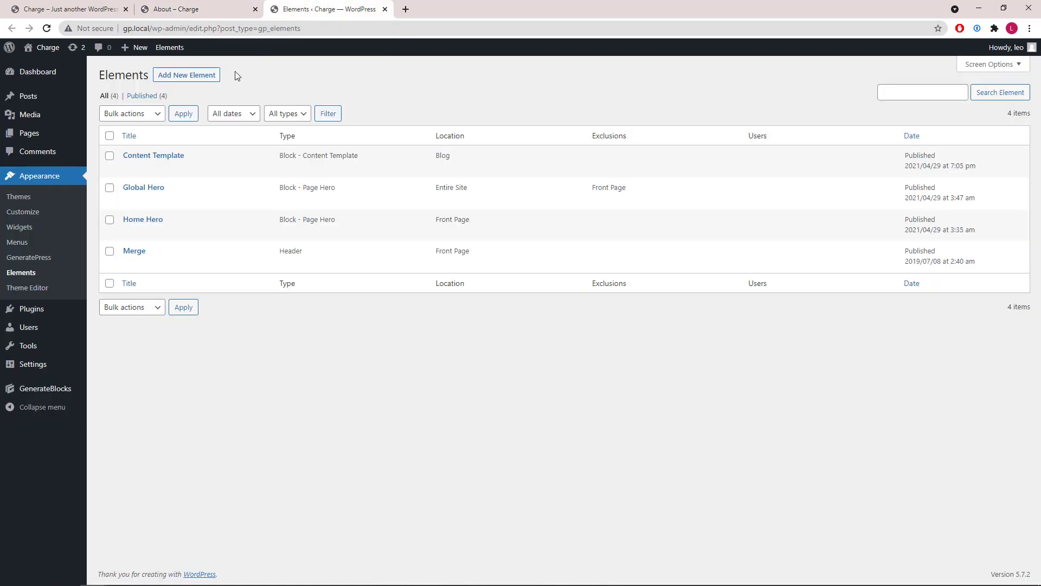
left_click(130, 202)
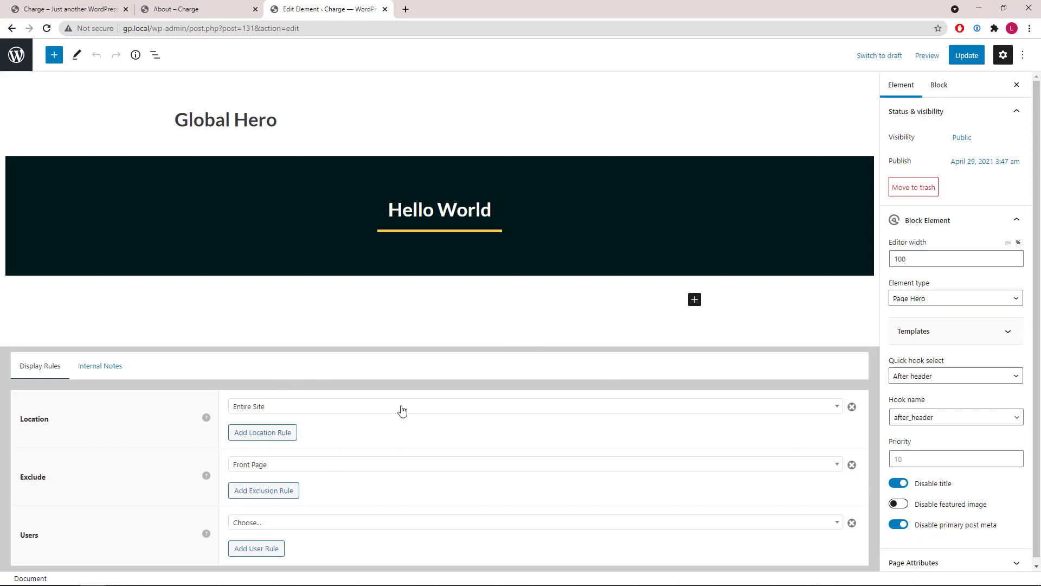
- Select the Hello World headline in the Global Hero and inspect its dynamic text and link options
left_click(412, 213)
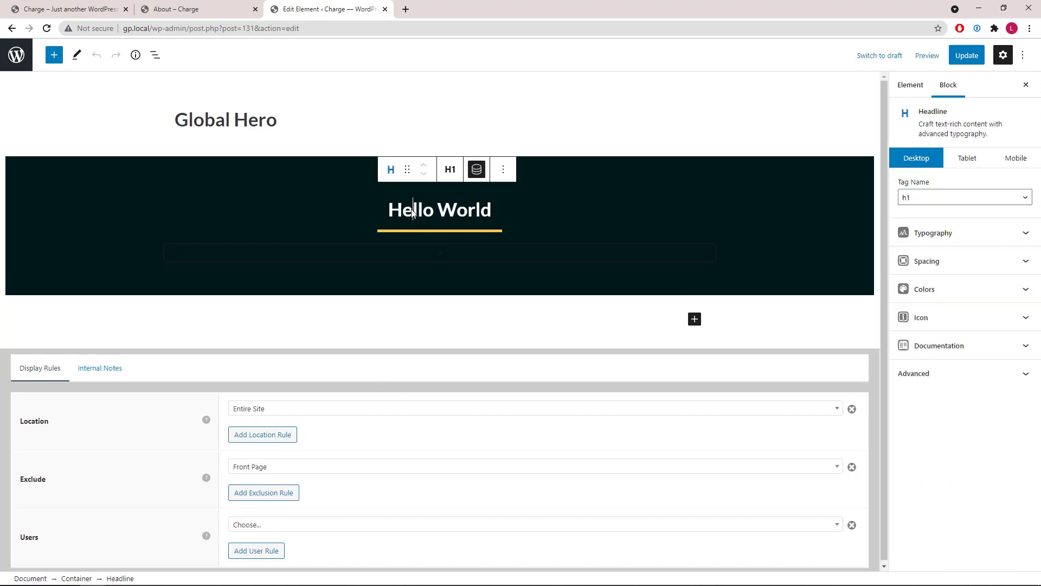
left_click(476, 169)
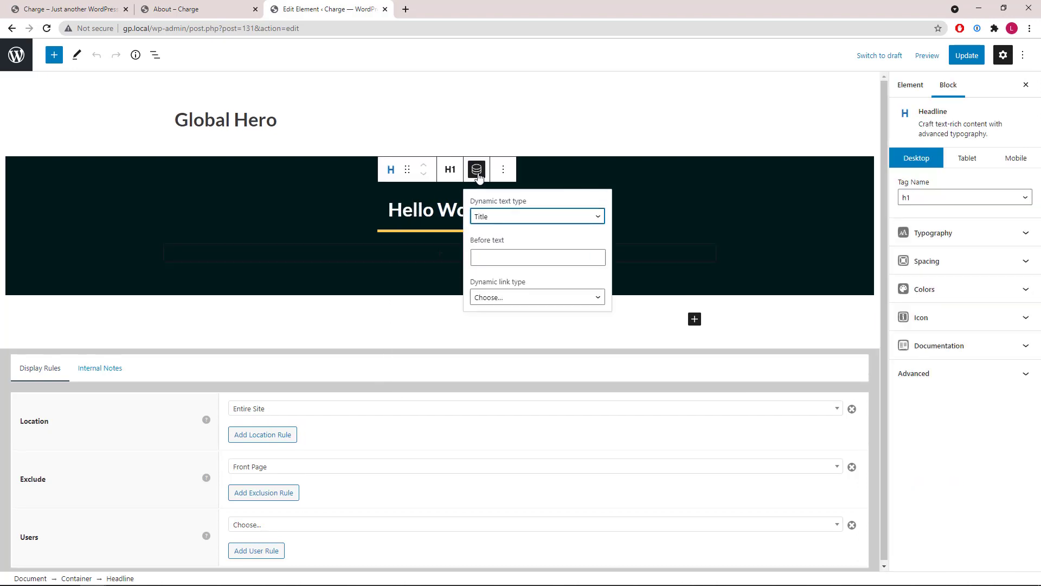
left_click(477, 169)
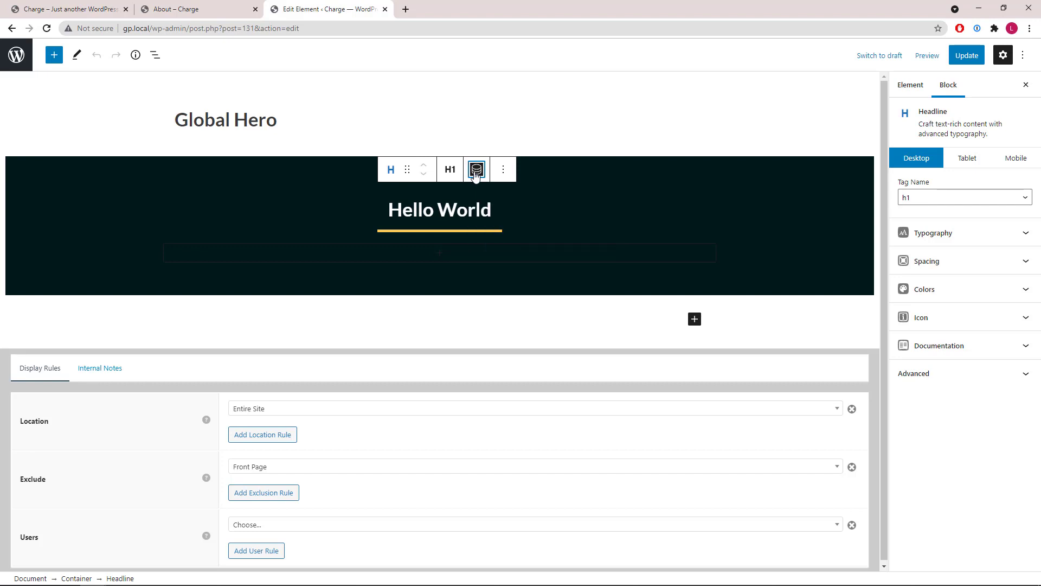
- Inspect the headline's spacing settings, test Inline Width off and on again, and close the Global Hero editor without saving
left_click(957, 263)
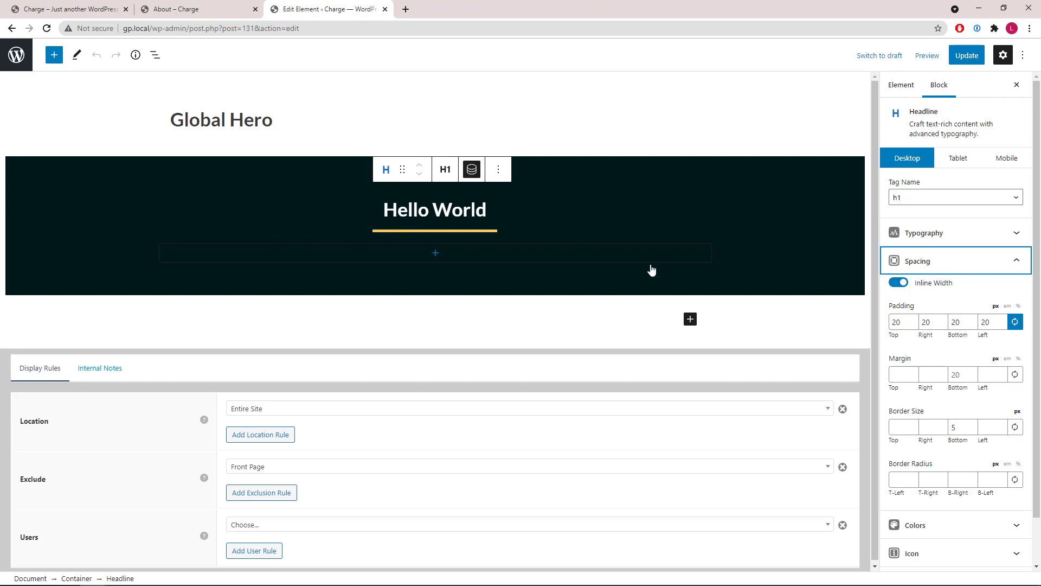
left_click(899, 283)
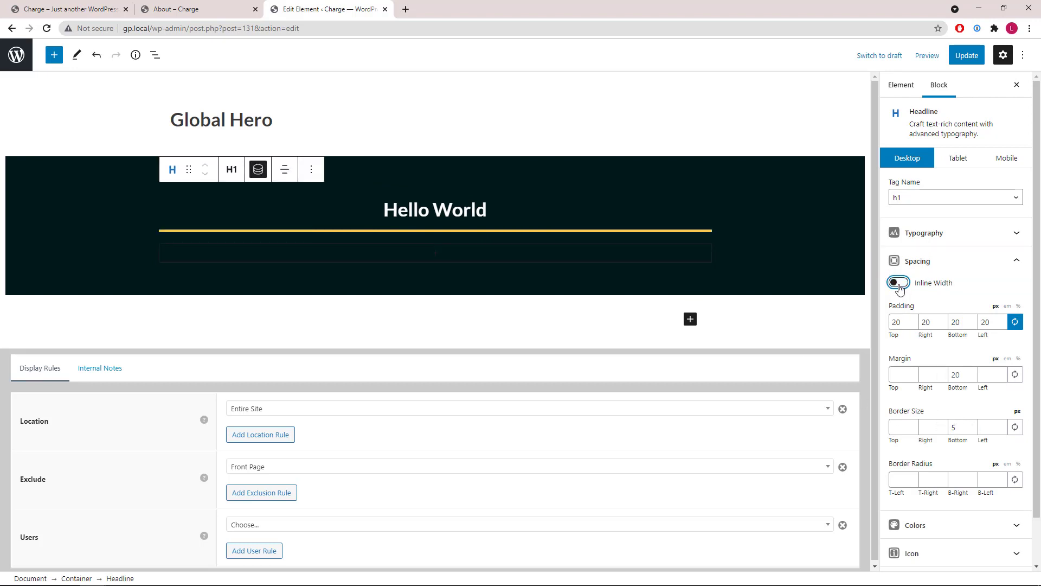
left_click(898, 285)
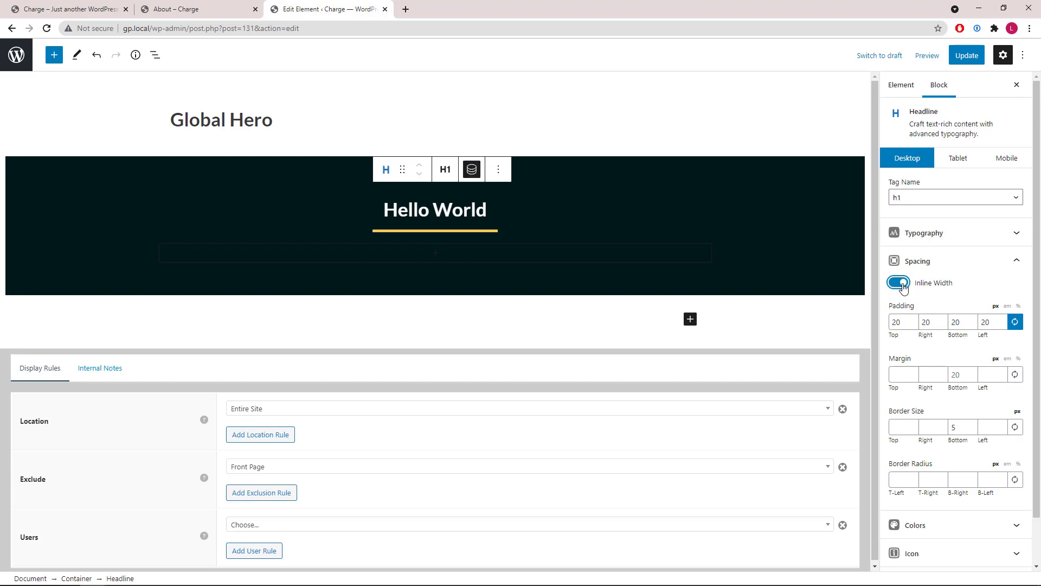
left_click(1009, 269)
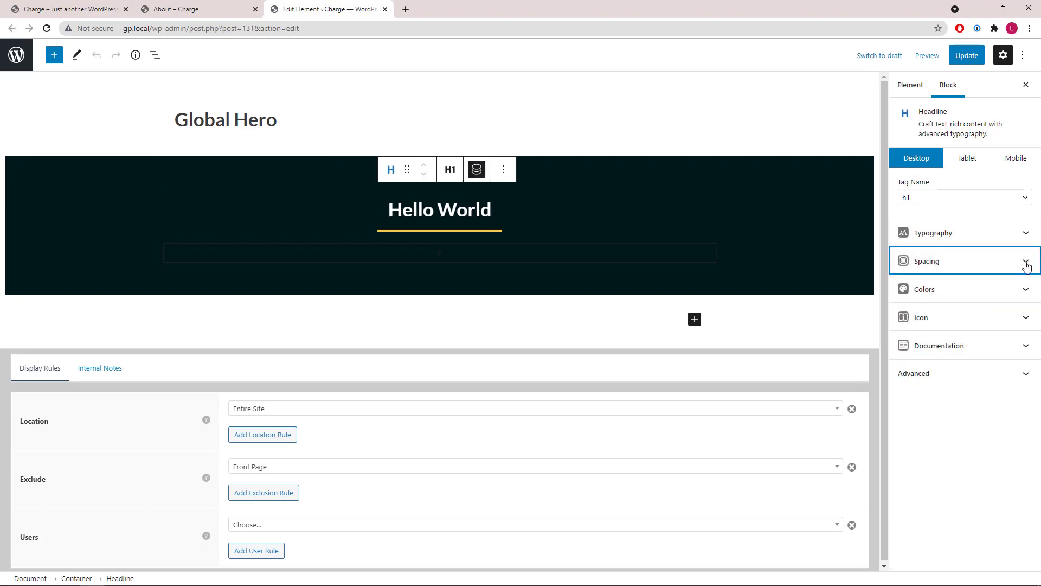
left_click(385, 9)
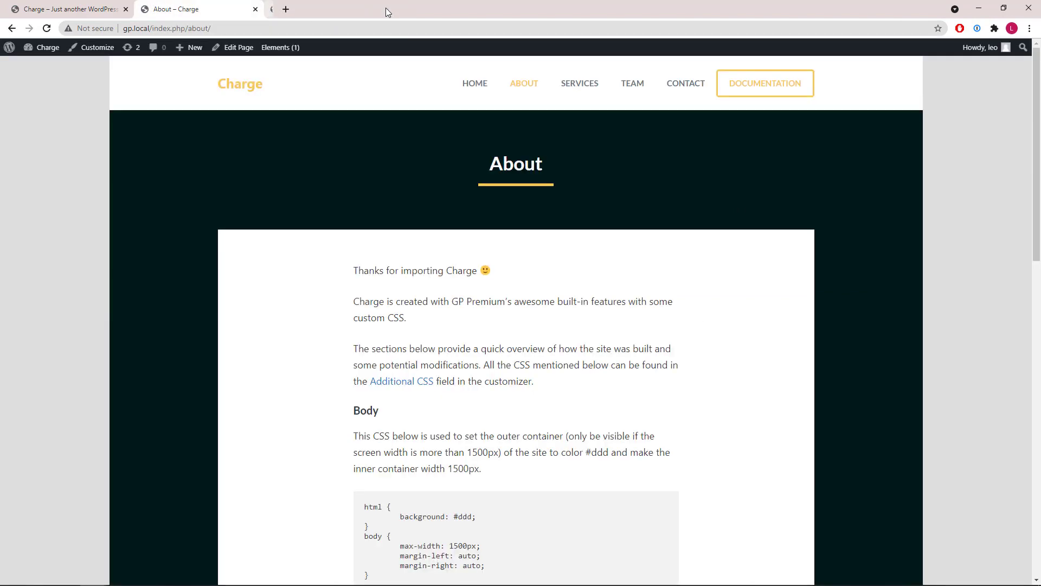
- Go through the home page to the post "Common Mistakes In Taking Business Worldwide" and view its hero and content
left_click(265, 90)
scroll(473, 196, "down", 4)
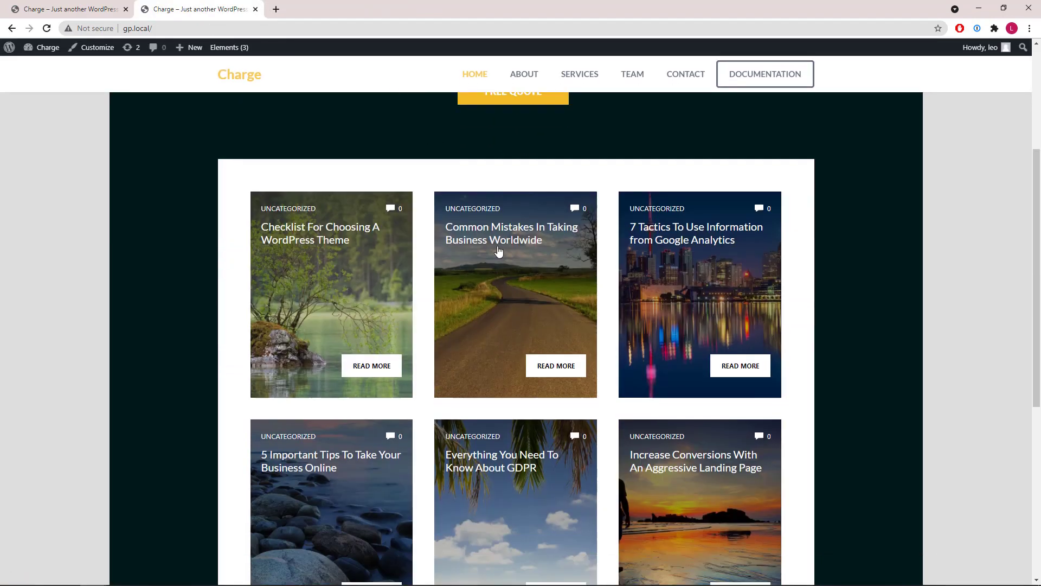
left_click(557, 364)
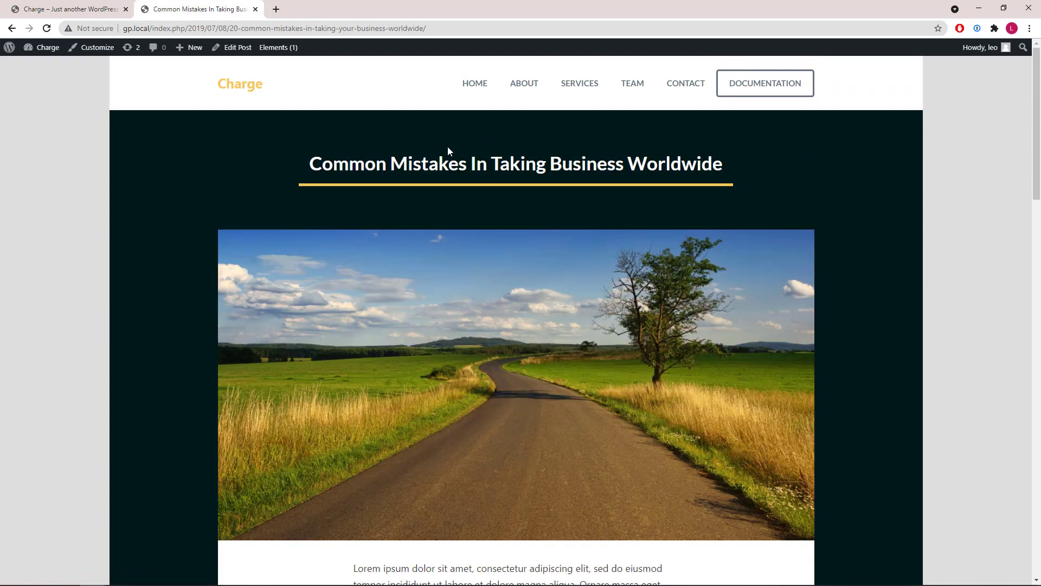
mouse_move(272, 50)
scroll(338, 147, "down", 5)
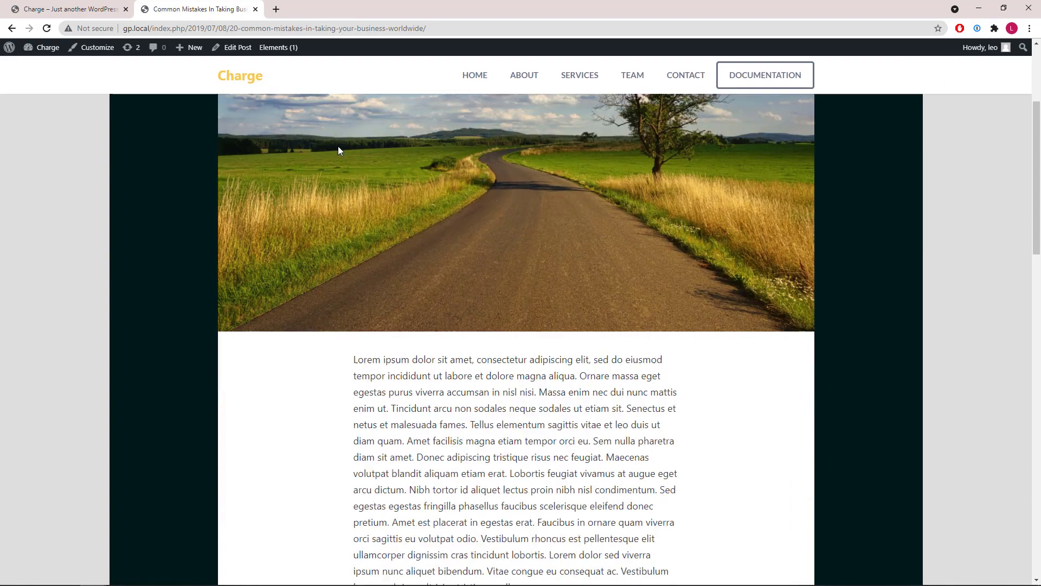
scroll(338, 148, "up", 5)
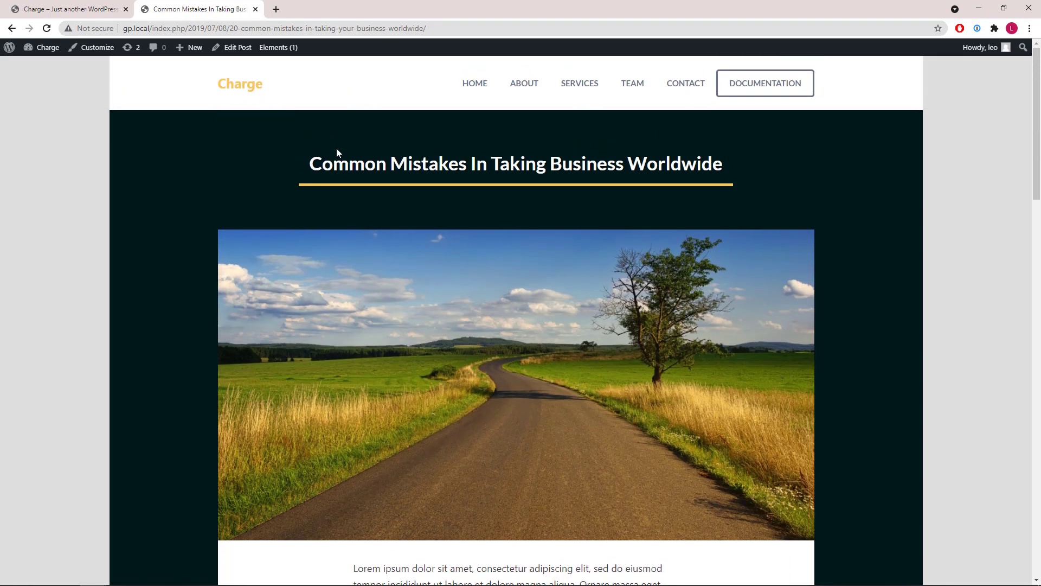
- Open Additional CSS in the Customizer, examine the html and body rules, and check the preview with the controls temporarily hidden
left_click(97, 48)
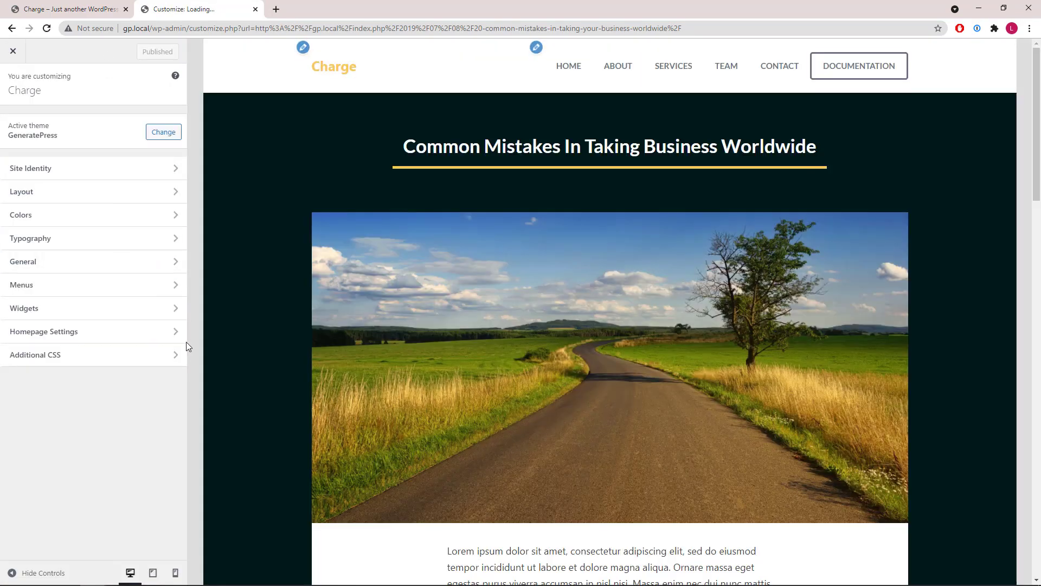
left_click(176, 357)
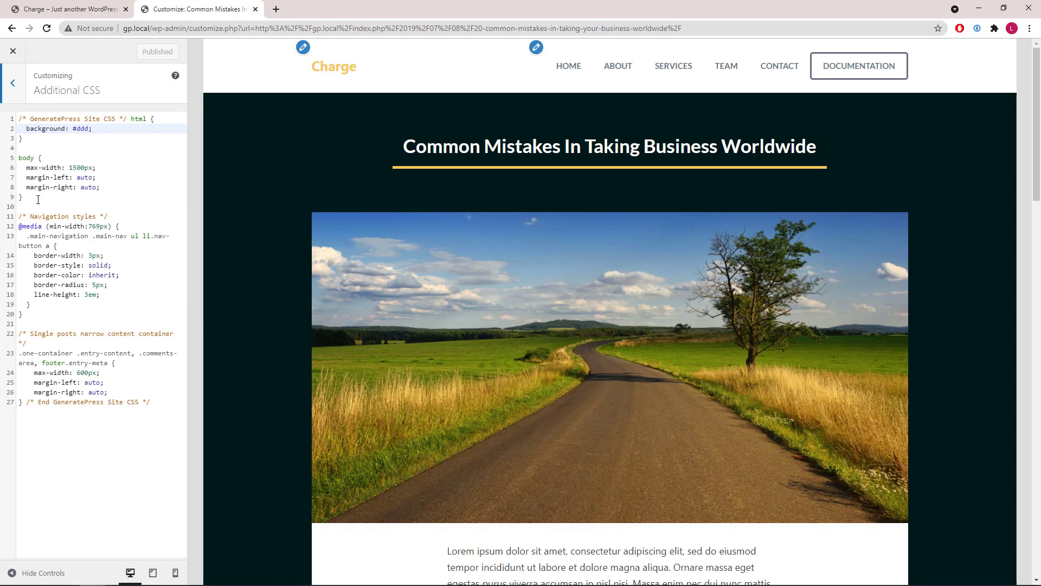
left_click_drag(38, 200, 18, 118)
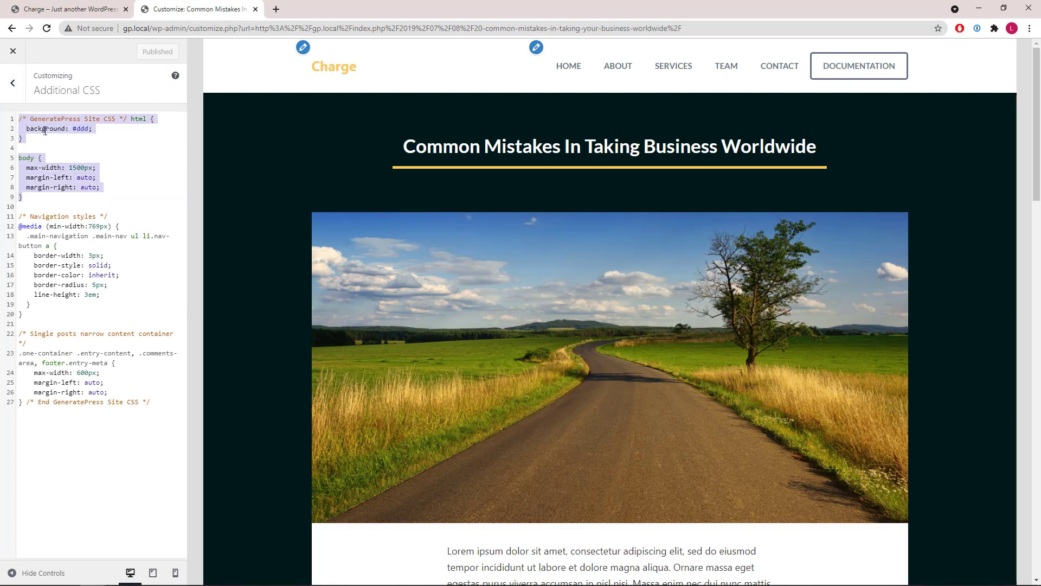
left_click(79, 139)
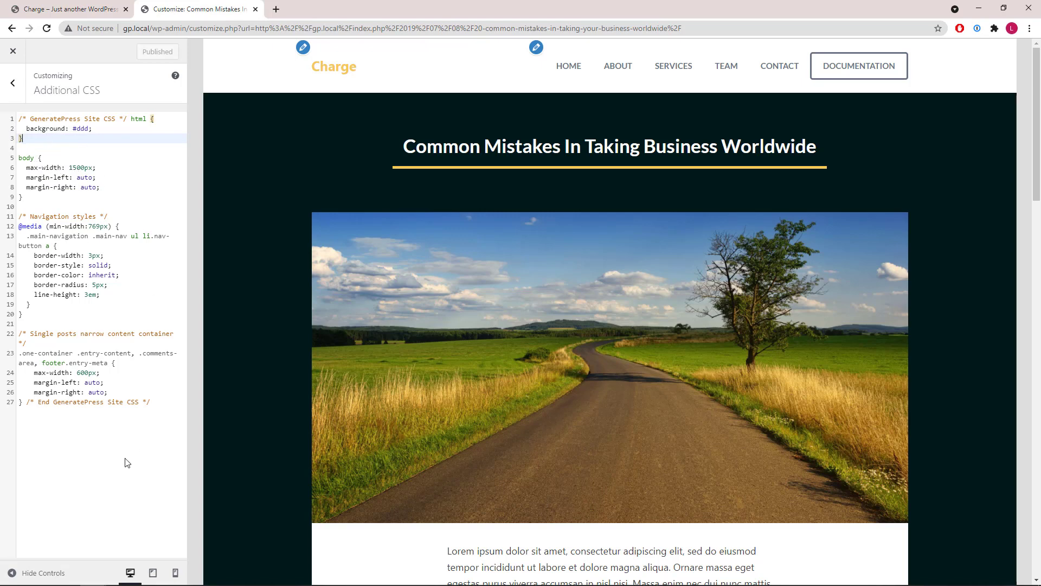
left_click(13, 575)
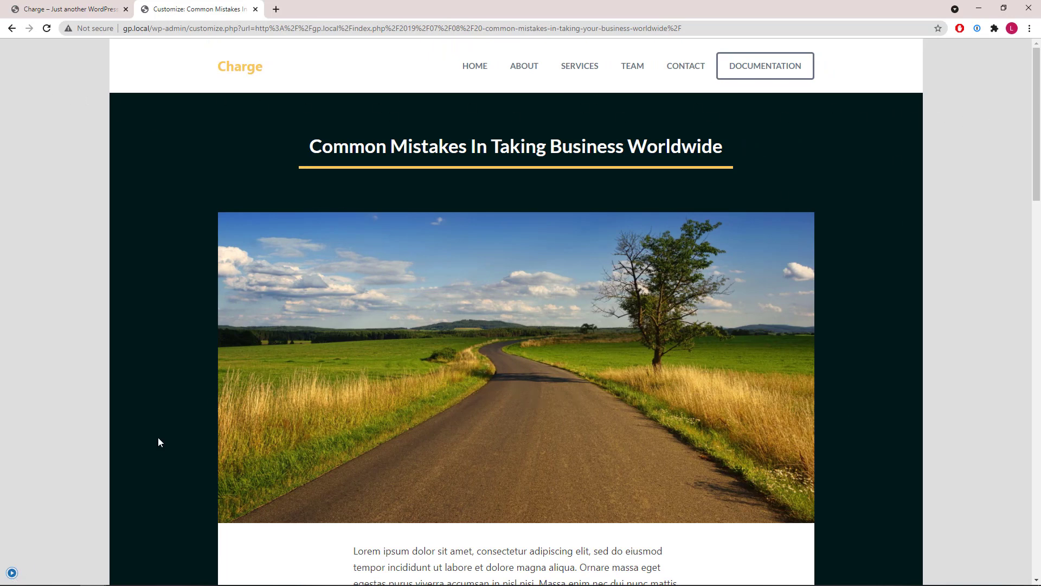
left_click(12, 572)
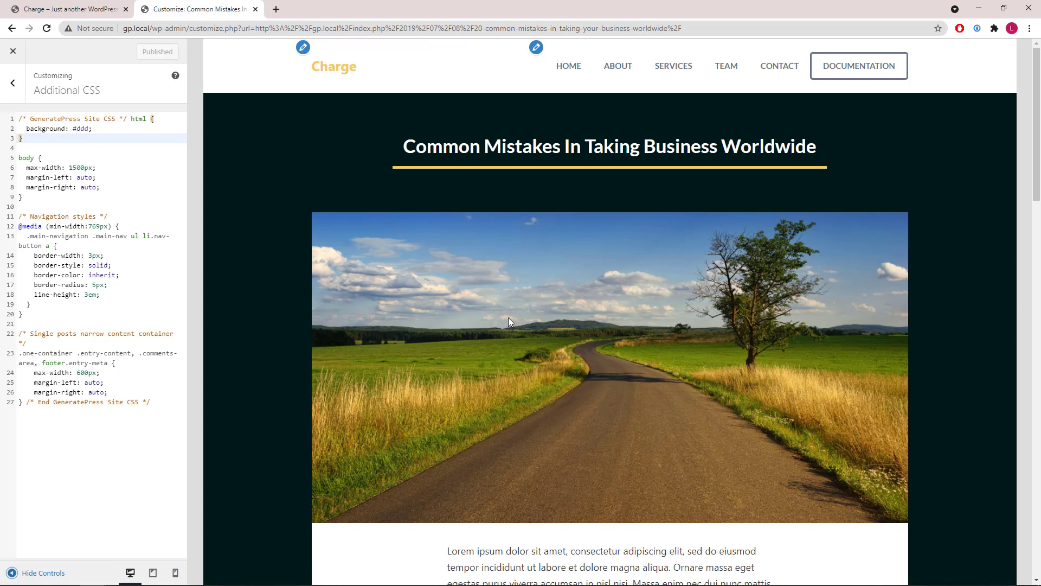
- Examine the post's narrow content container in the Customizer preview against the single posts CSS rule
scroll(509, 318, "down", 6)
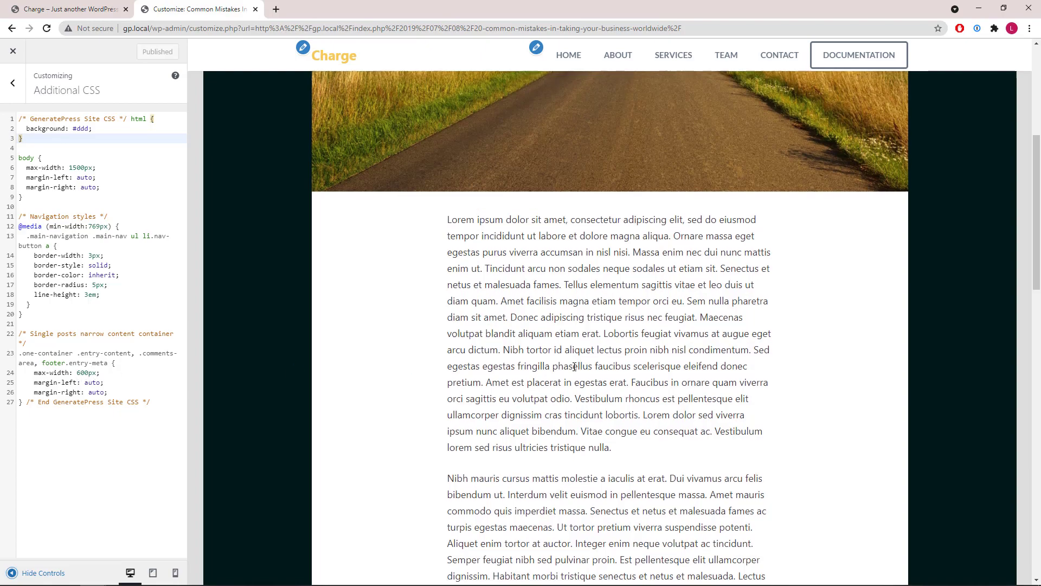
scroll(524, 368, "down", 5)
scroll(576, 368, "up", 8)
scroll(577, 369, "up", 4)
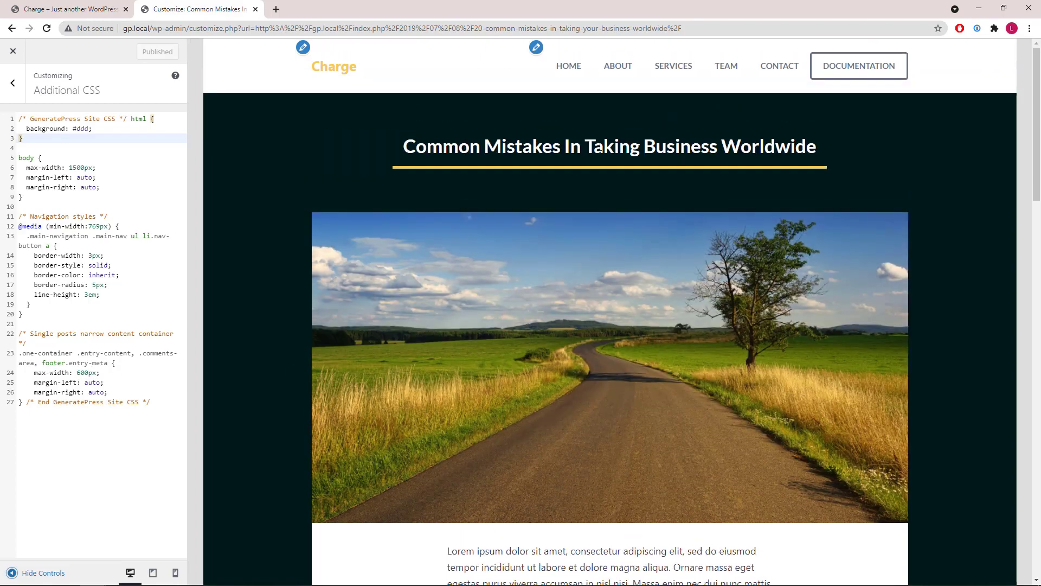
- Check the content width on the About page in the Customizer preview and leave the Customizer without publishing
left_click(611, 80)
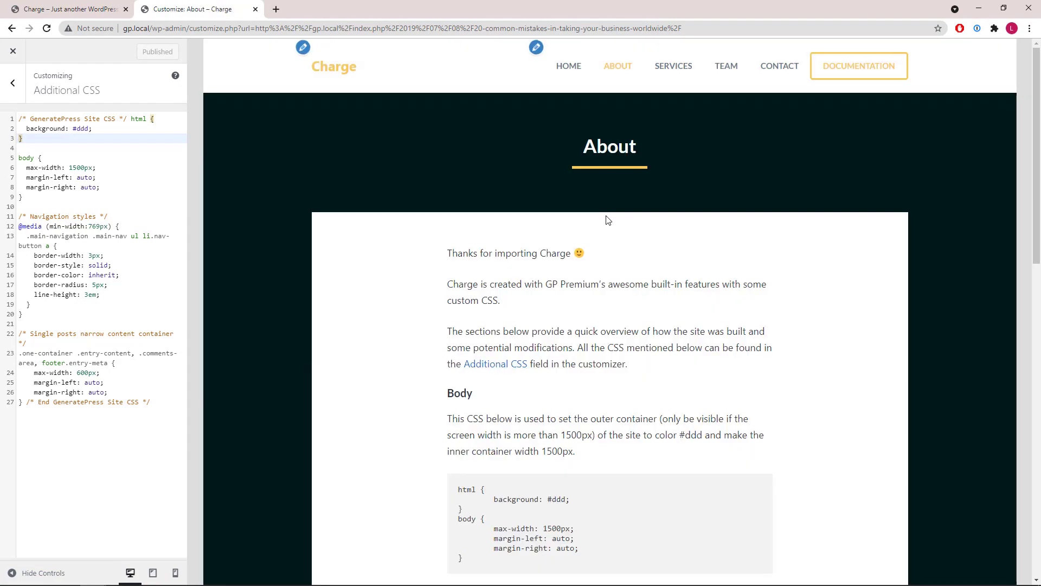
scroll(508, 223, "down", 3)
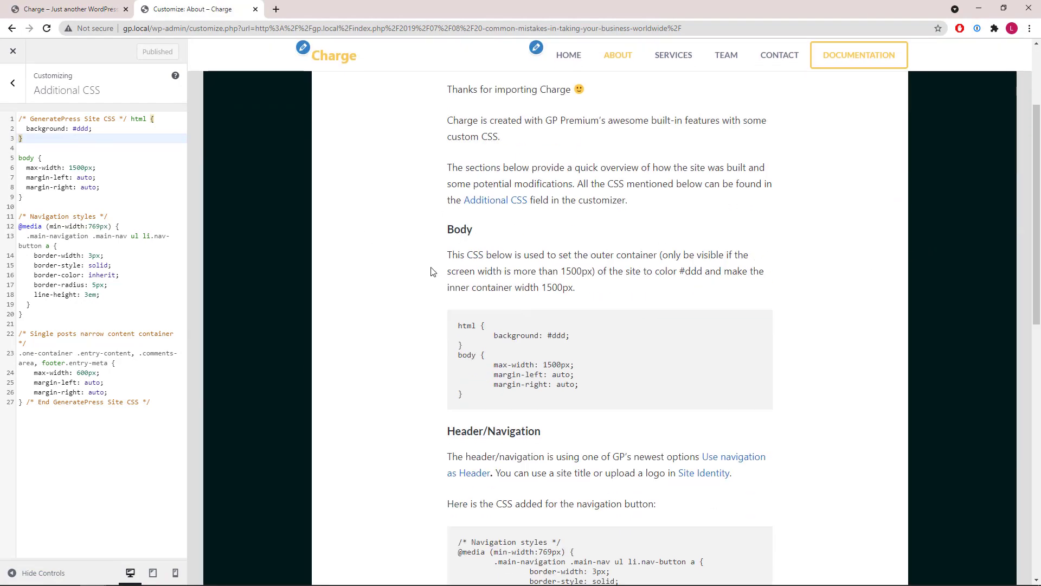
scroll(433, 271, "up", 3)
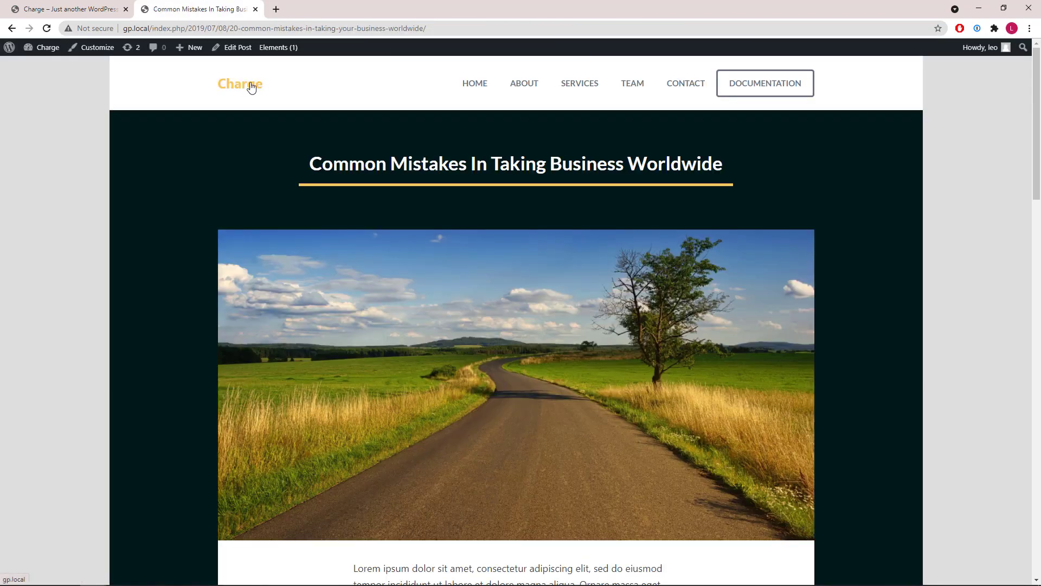
- Return to the Charge home page and look over its hero and post grid
left_click(255, 86)
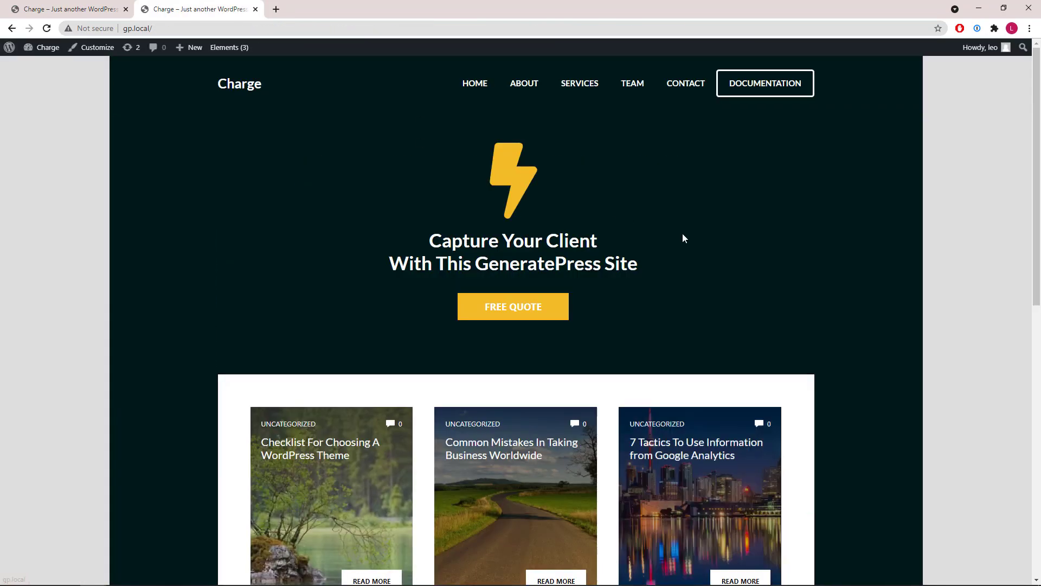
scroll(791, 271, "down", 6)
scroll(791, 273, "up", 3)
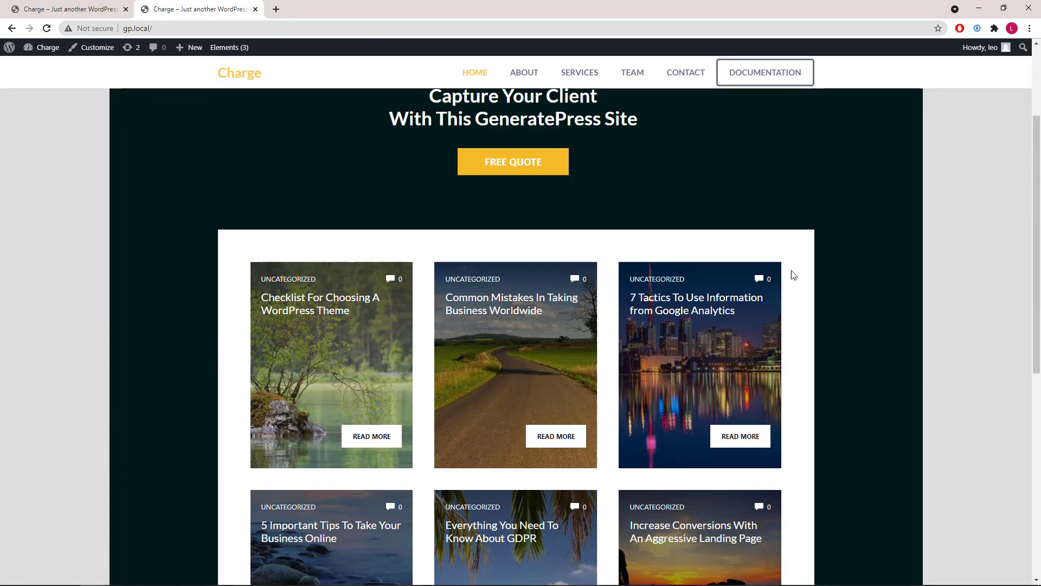
scroll(794, 274, "up", 3)
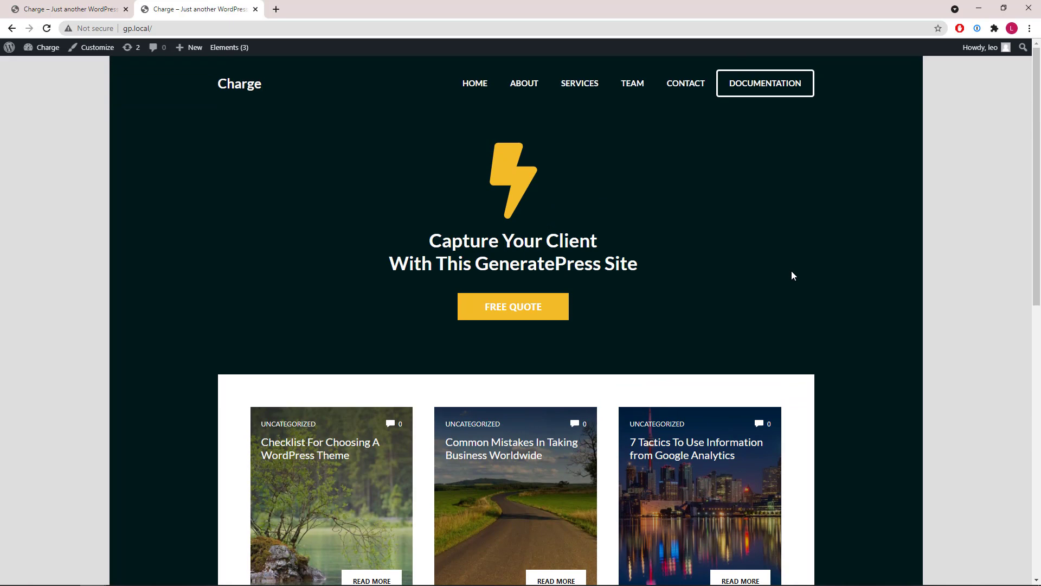